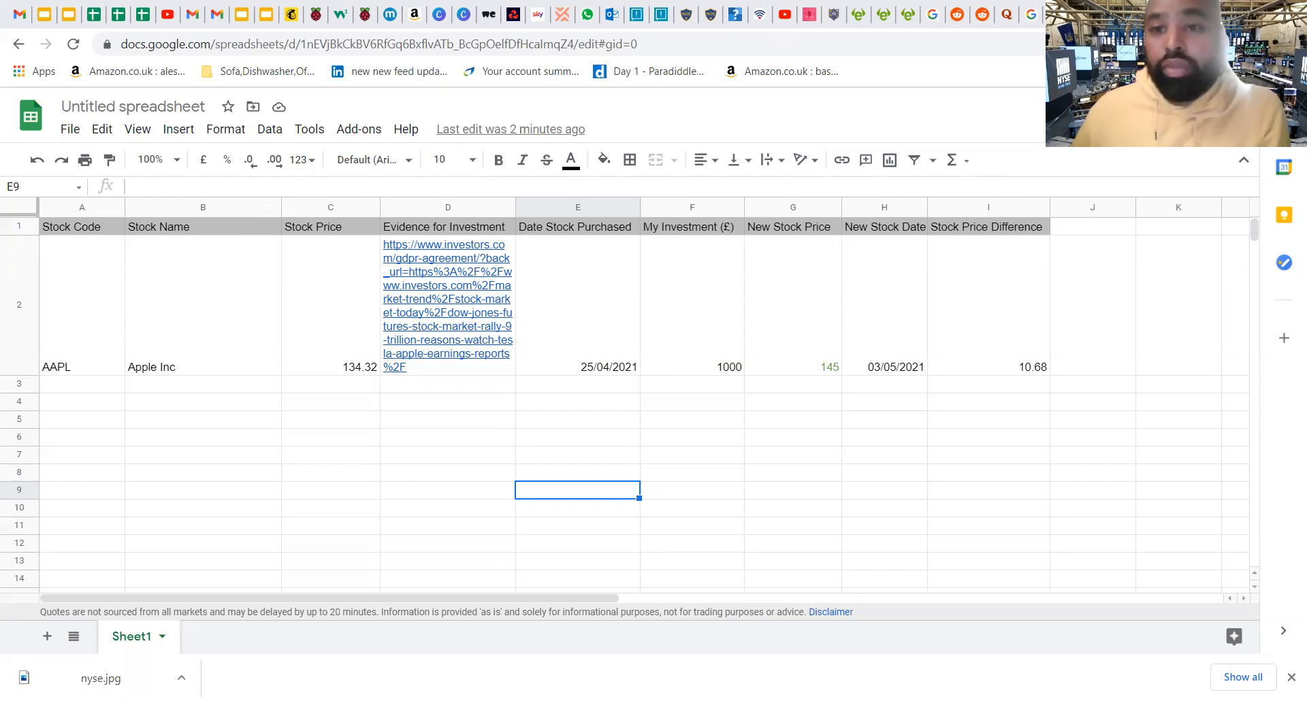
Go back to the Google Sheets landing page, enter Google Sheets and reopen the untitled stock spreadsheet
{"action": "left_click", "coordinate": [20, 45]}
{"action": "left_click", "coordinate": [20, 45]}
{"action": "left_click", "coordinate": [20, 45]}
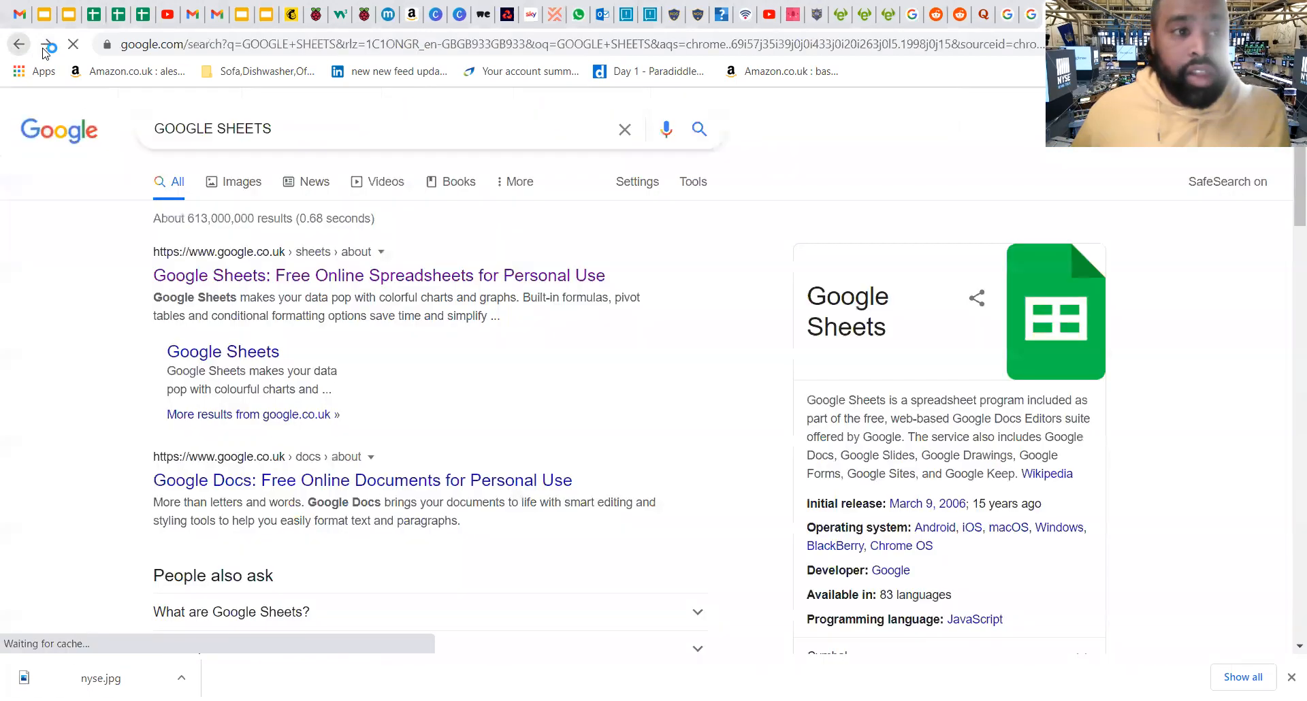
{"action": "left_click", "coordinate": [47, 45]}
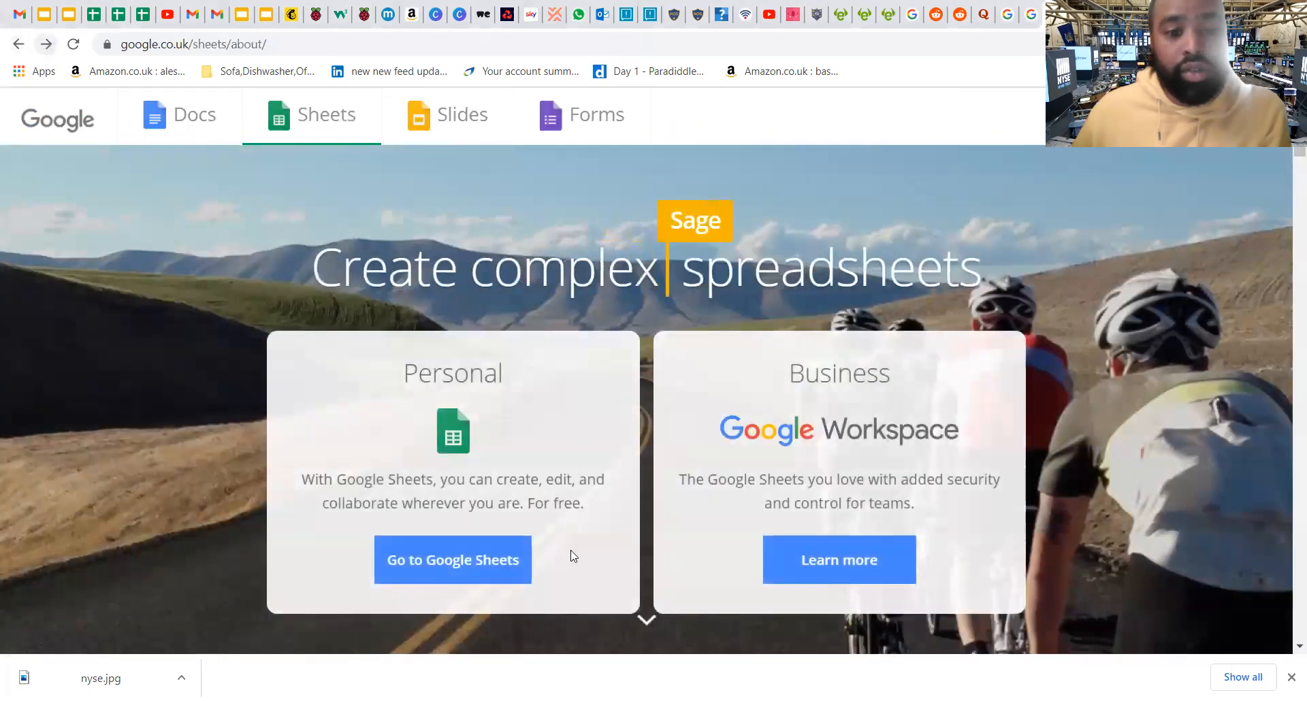
{"action": "left_click", "coordinate": [490, 557]}
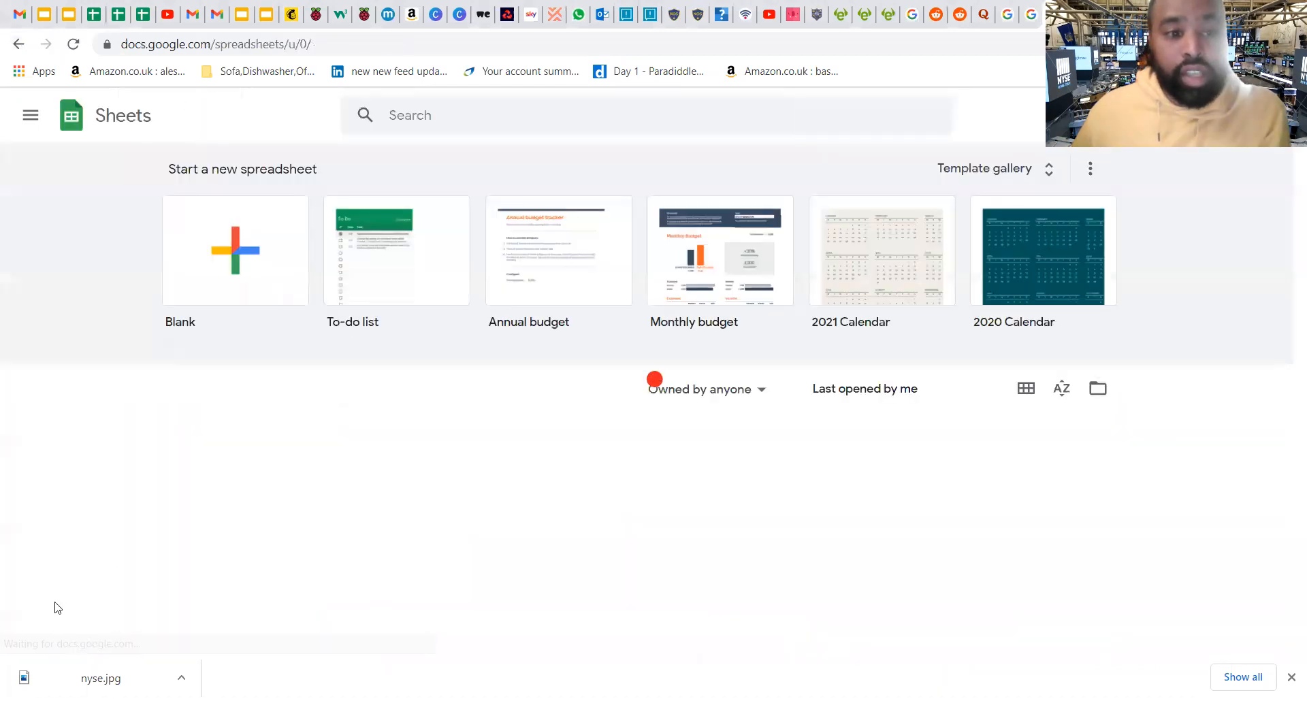
{"action": "left_click", "coordinate": [307, 449]}
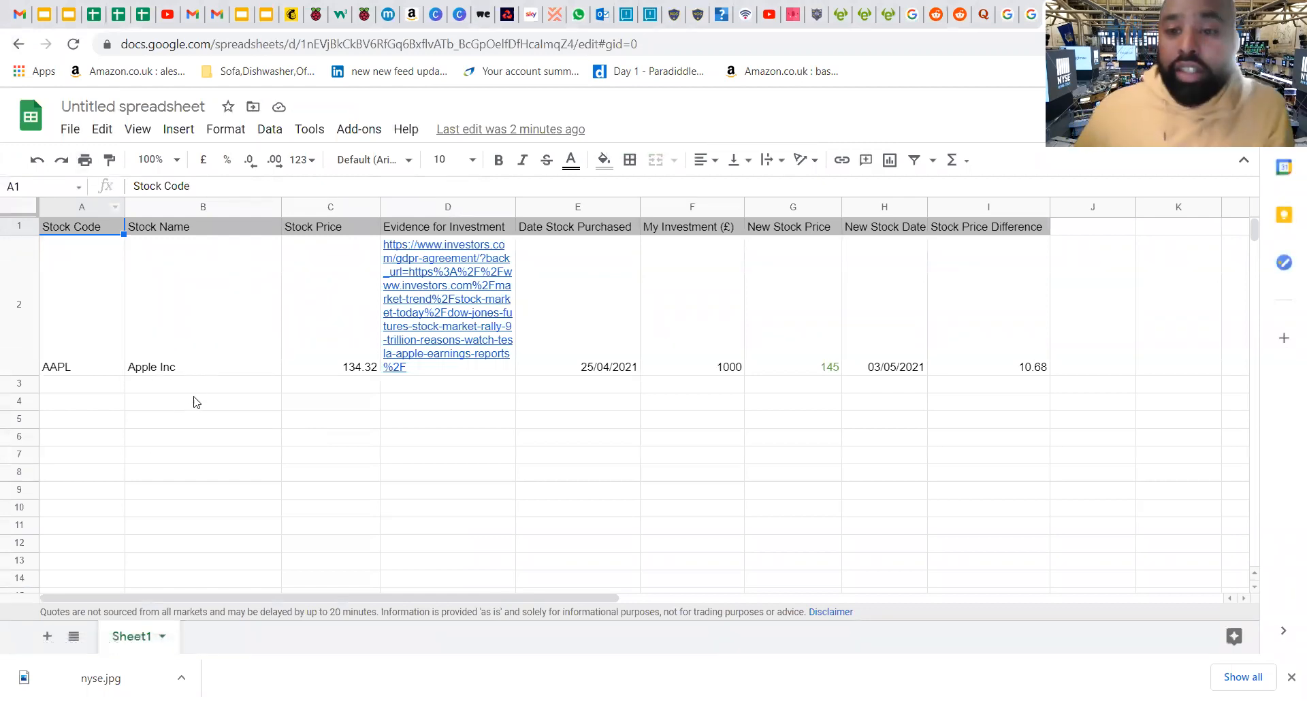
Make the Stock Code header in A1 bold
{"action": "left_click", "coordinate": [82, 248]}
{"action": "left_click", "coordinate": [78, 232]}
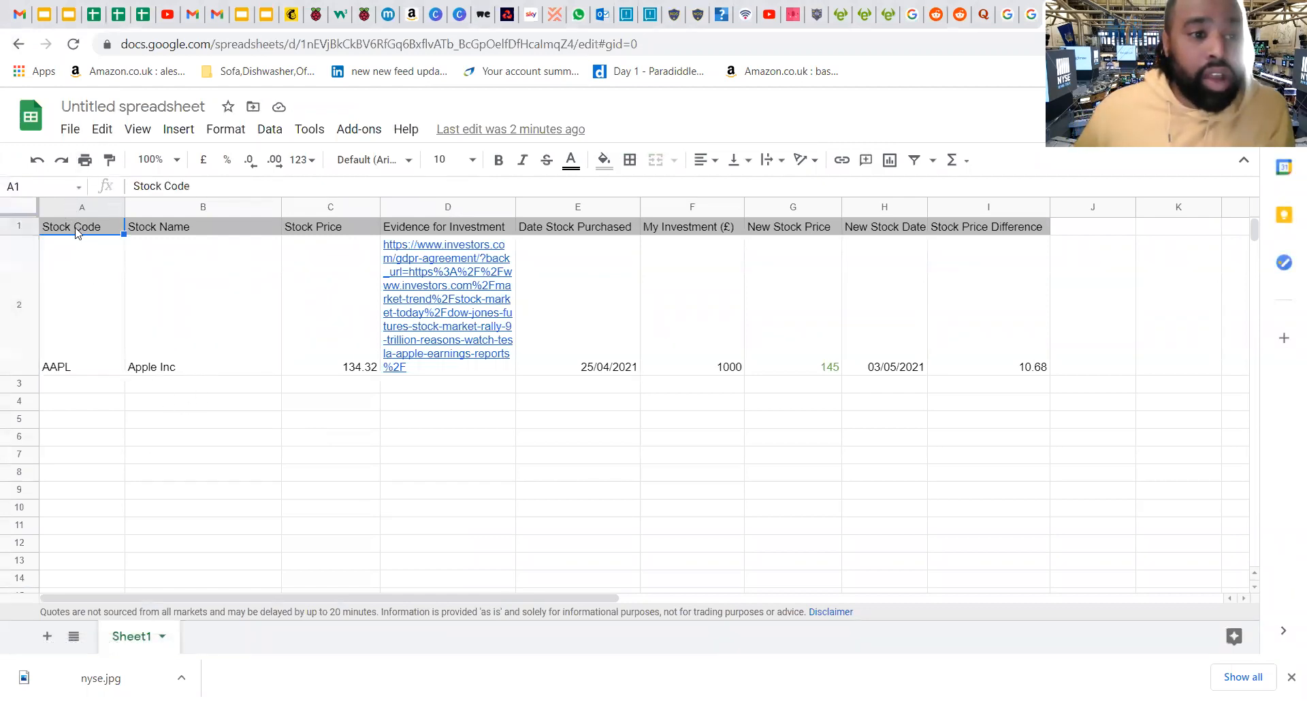
{"action": "double_click", "coordinate": [63, 233]}
{"action": "triple_click", "coordinate": [65, 227]}
{"action": "left_click", "coordinate": [499, 160]}
{"action": "left_click", "coordinate": [104, 322]}
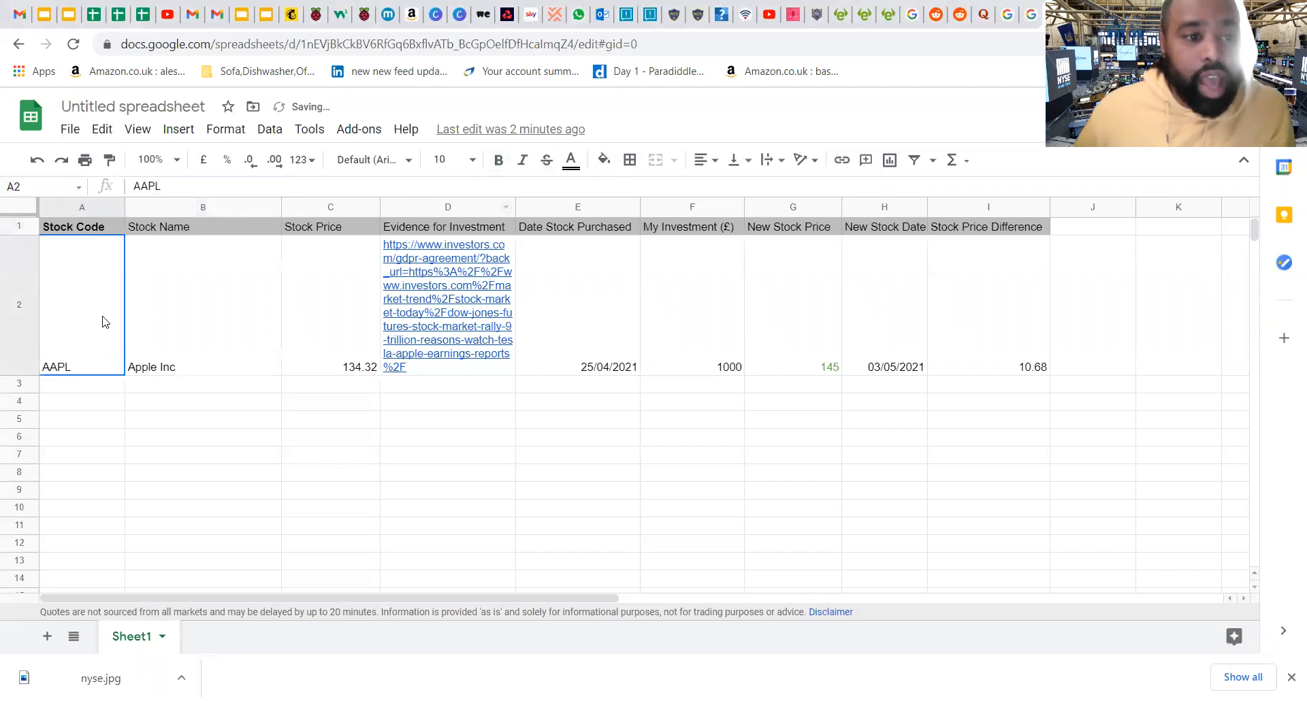
Make the Stock Name header in B1 bold
{"action": "left_click", "coordinate": [180, 225]}
{"action": "triple_click", "coordinate": [219, 227]}
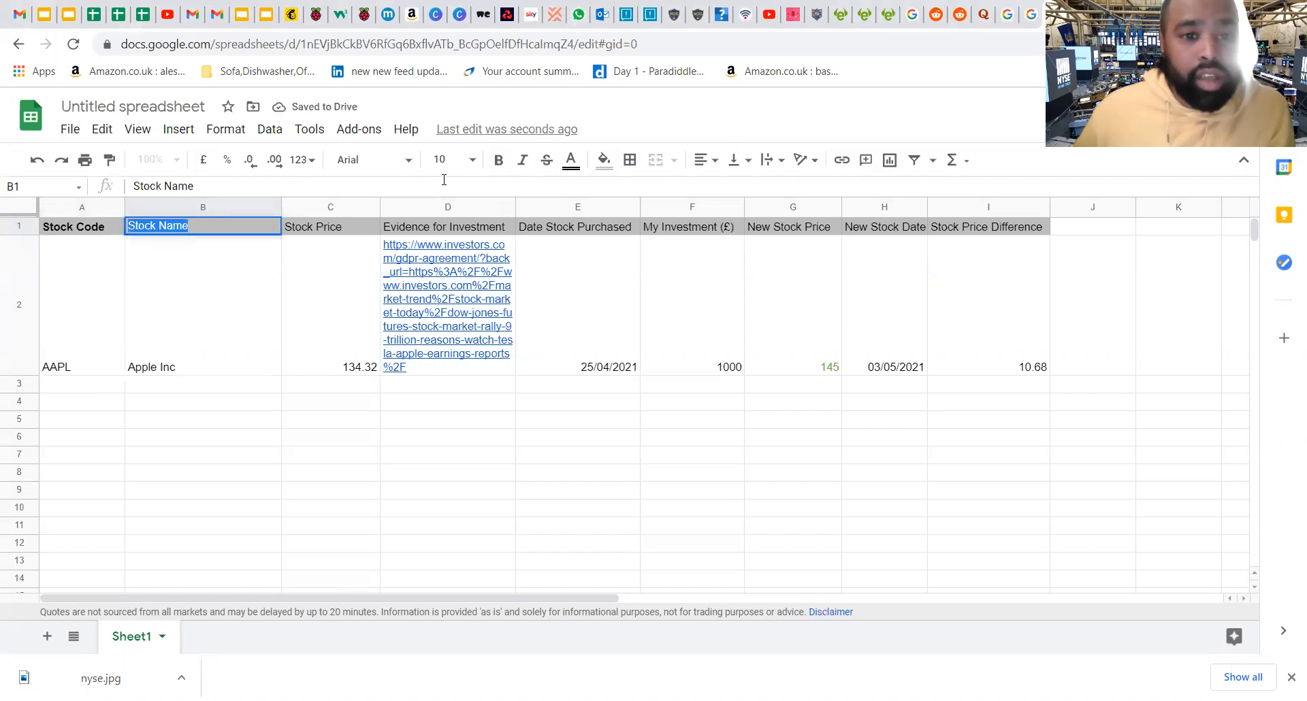
{"action": "left_click", "coordinate": [501, 160]}
{"action": "left_click", "coordinate": [229, 385]}
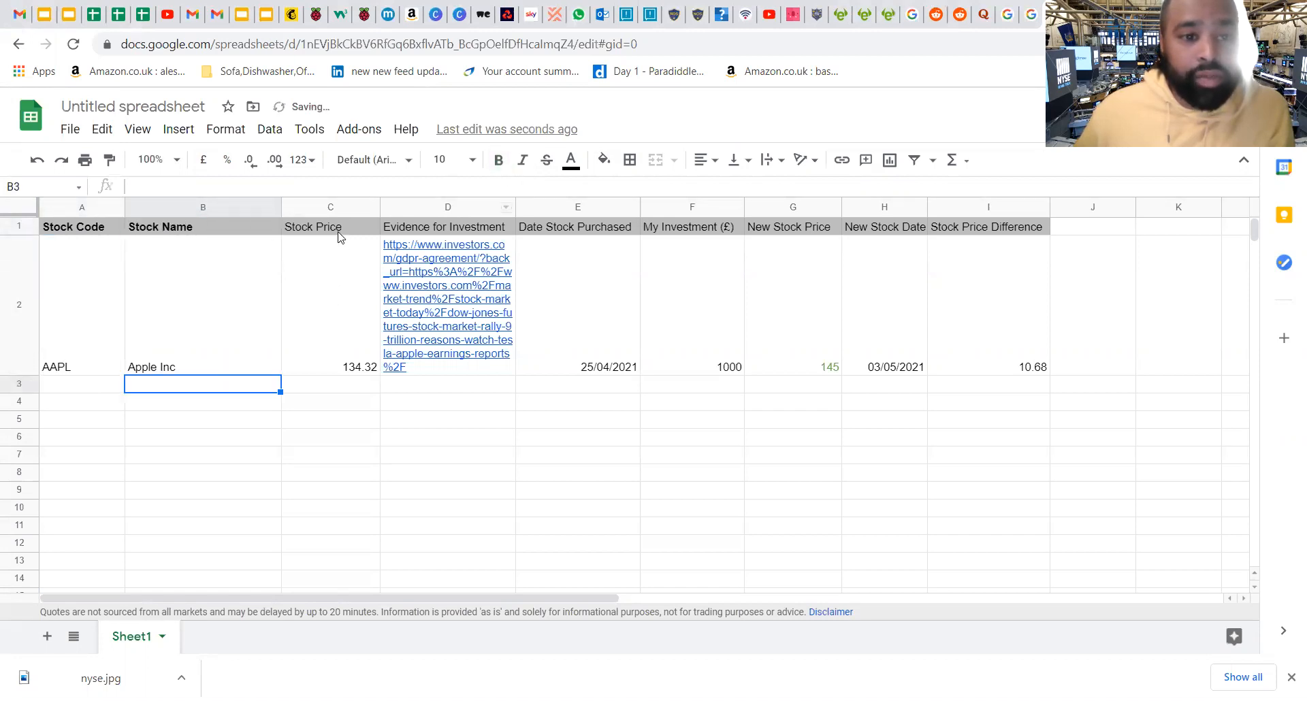
Make the remaining headers bold, from Stock Price in C1 through Stock Price Difference in I1
{"action": "left_click", "coordinate": [340, 231]}
{"action": "left_click_drag", "start_coordinate": [996, 231], "coordinate": [342, 228]}
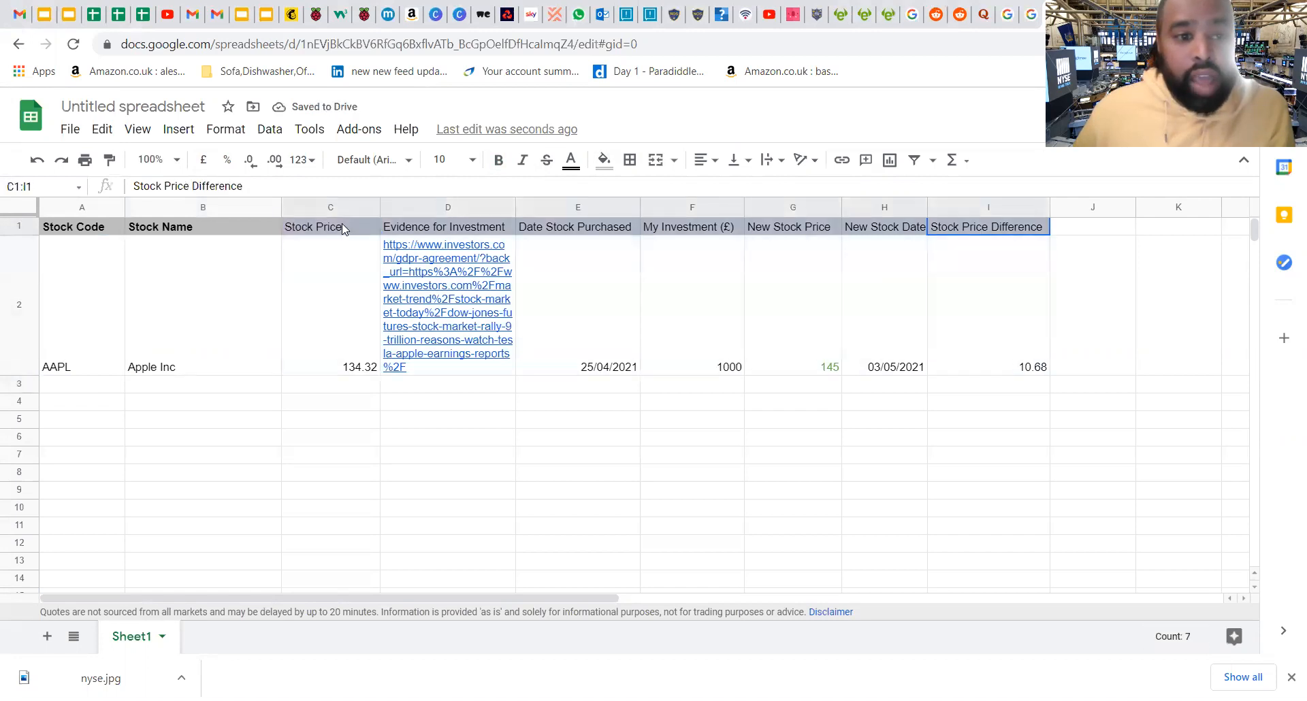
{"action": "left_click", "coordinate": [498, 160]}
{"action": "left_click", "coordinate": [322, 264]}
{"action": "key", "text": "Up"}
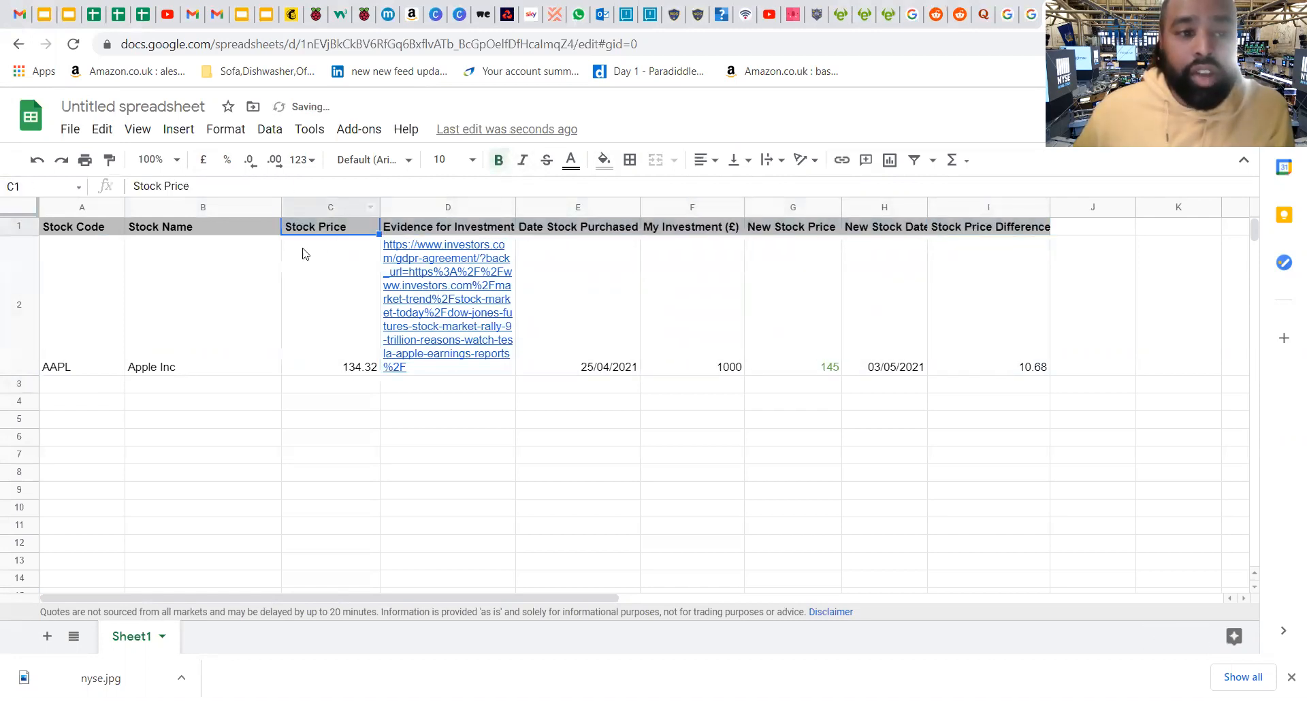
Review the headers and Apple entries of the Stock Price through New Stock Price columns
{"action": "left_click", "coordinate": [441, 228]}
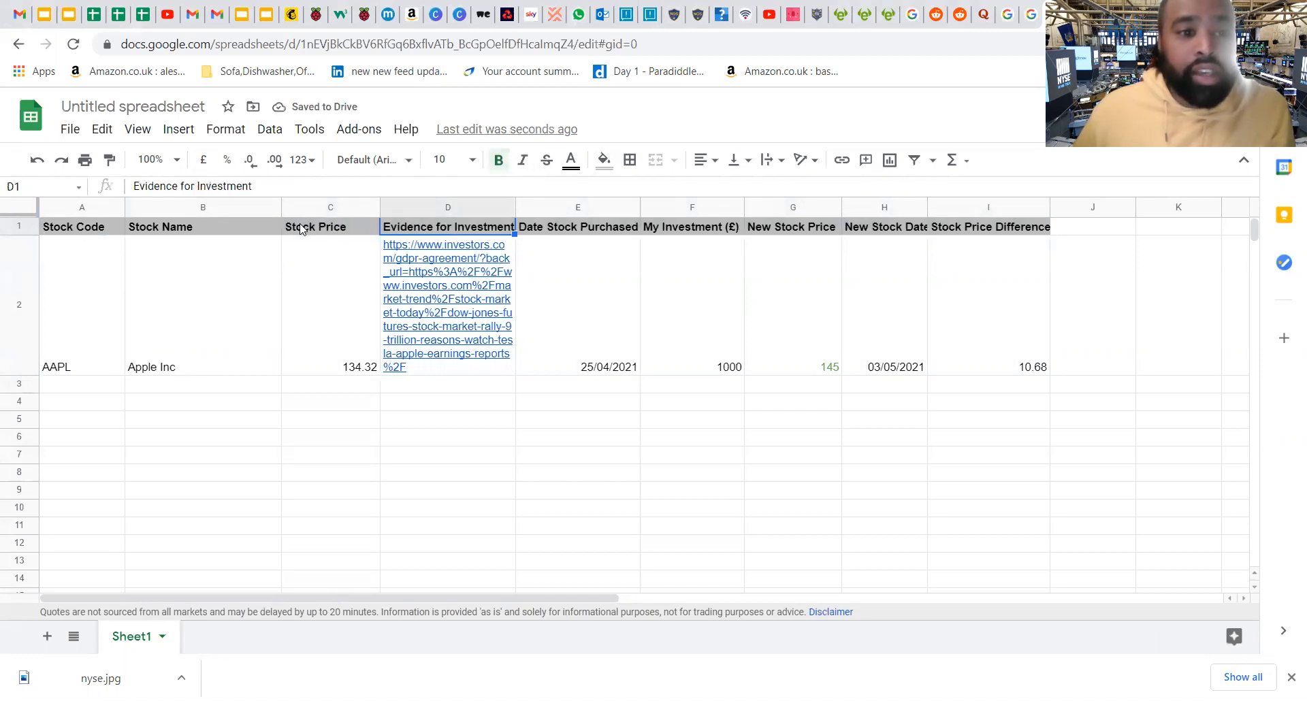
{"action": "left_click", "coordinate": [343, 228]}
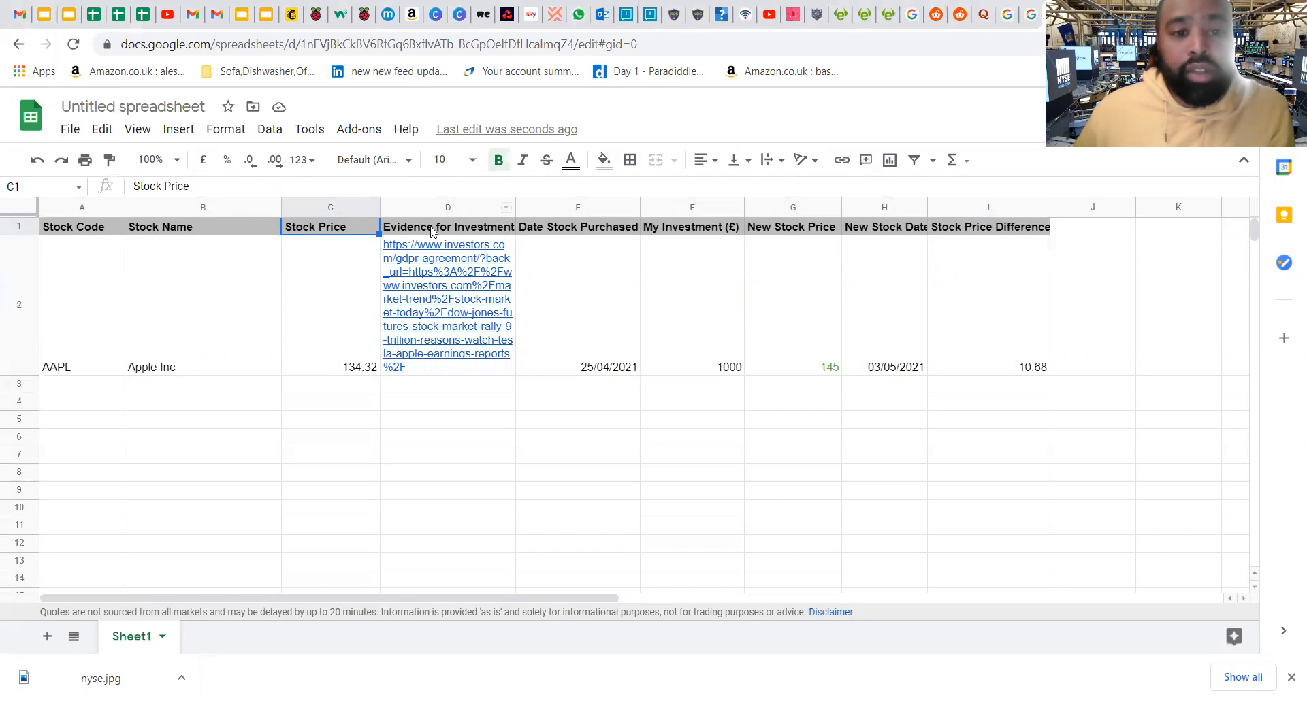
{"action": "left_click", "coordinate": [460, 232]}
{"action": "mouse_move", "coordinate": [480, 254]}
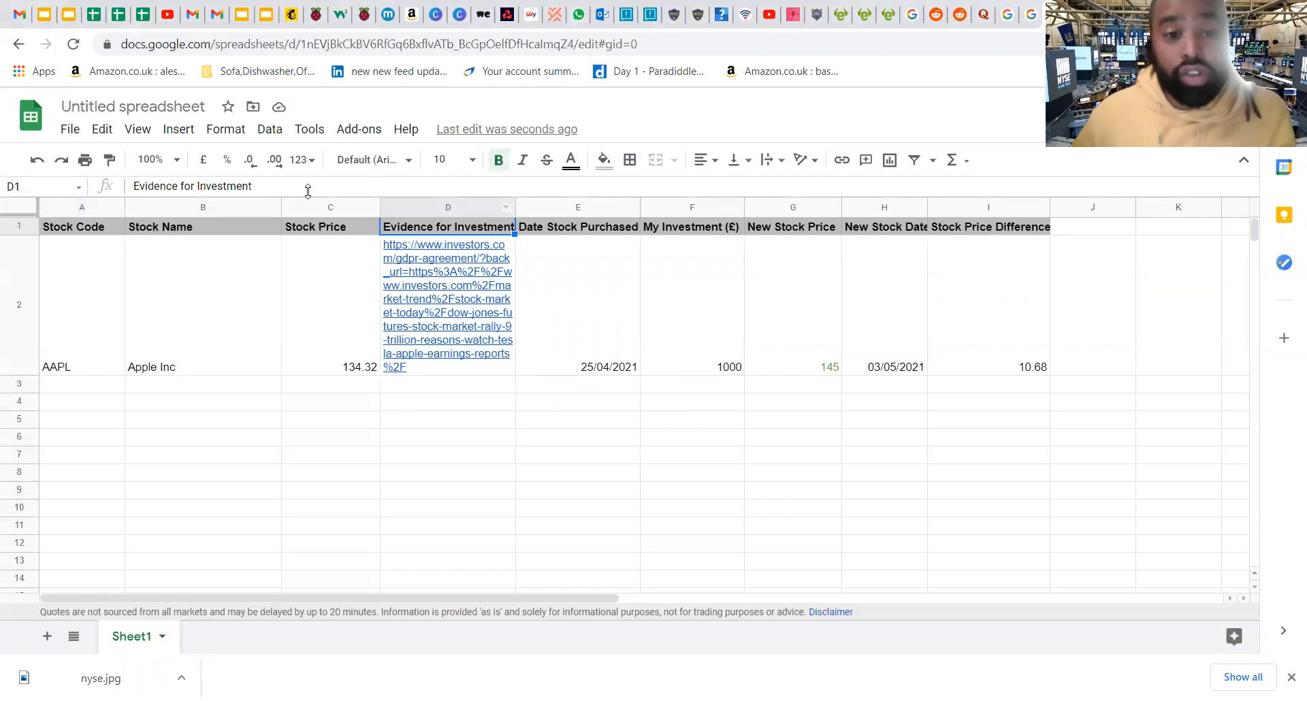
{"action": "mouse_move", "coordinate": [444, 342]}
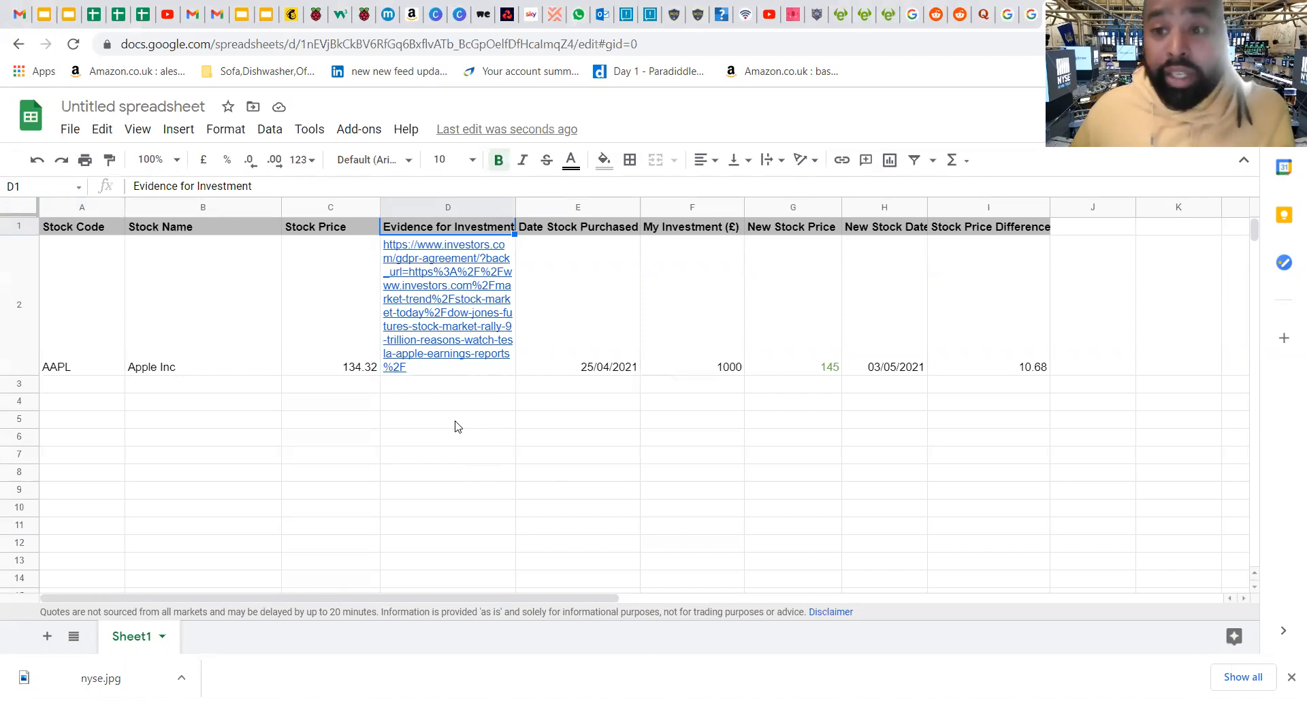
{"action": "left_click", "coordinate": [581, 293]}
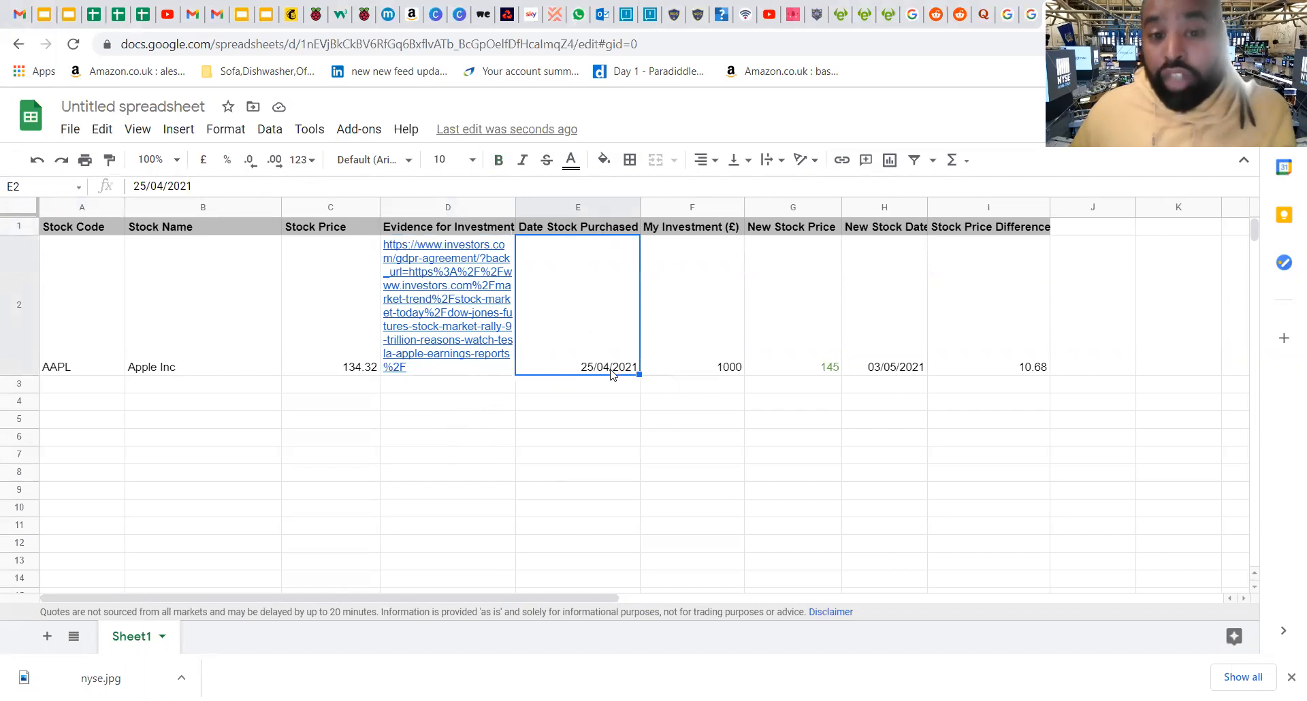
{"action": "left_click", "coordinate": [704, 313]}
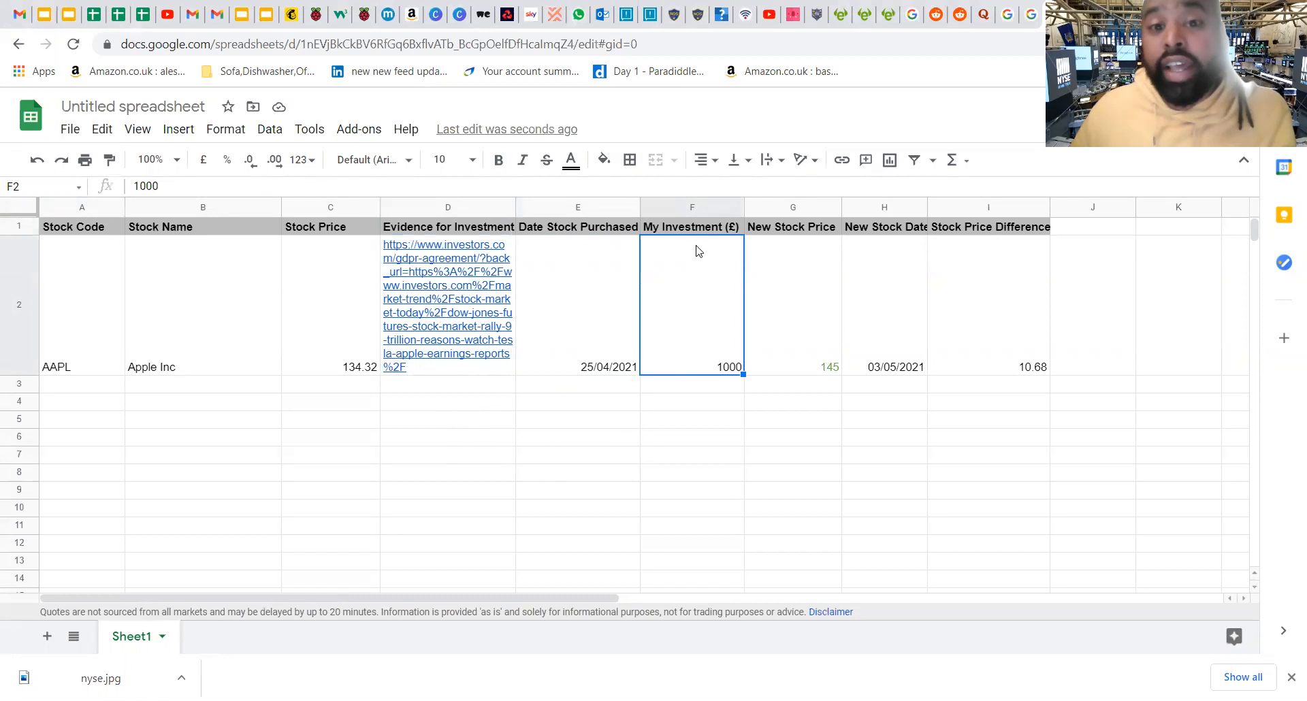
{"action": "left_click", "coordinate": [694, 227]}
{"action": "left_click", "coordinate": [621, 226]}
{"action": "left_click", "coordinate": [697, 247]}
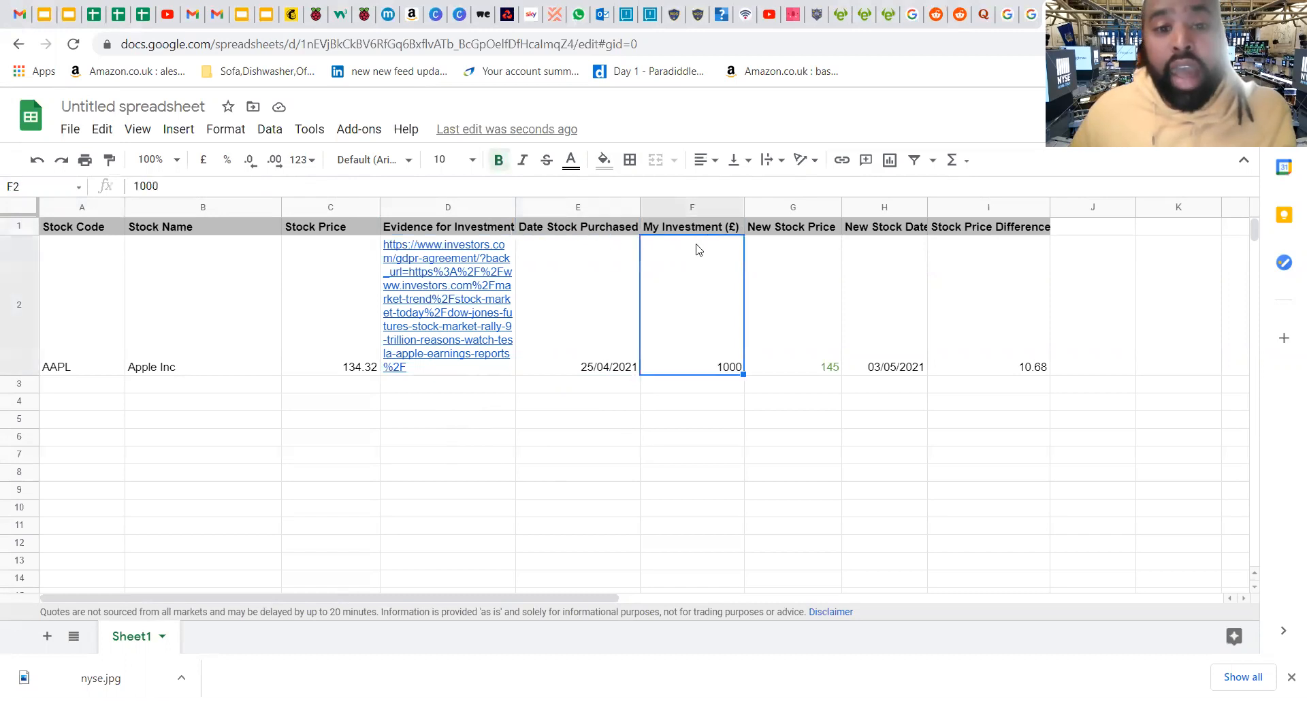
{"action": "left_click", "coordinate": [716, 231]}
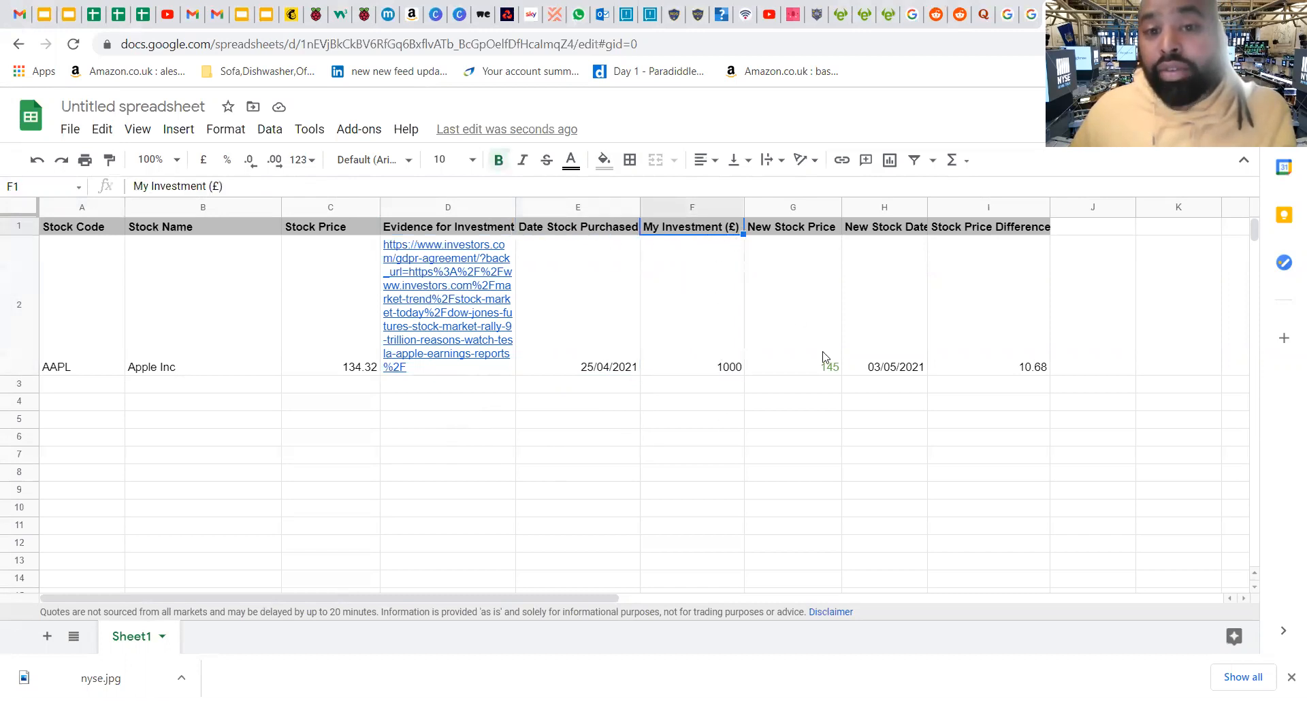
{"action": "left_click", "coordinate": [793, 384]}
{"action": "left_click", "coordinate": [783, 227]}
{"action": "left_click", "coordinate": [798, 285]}
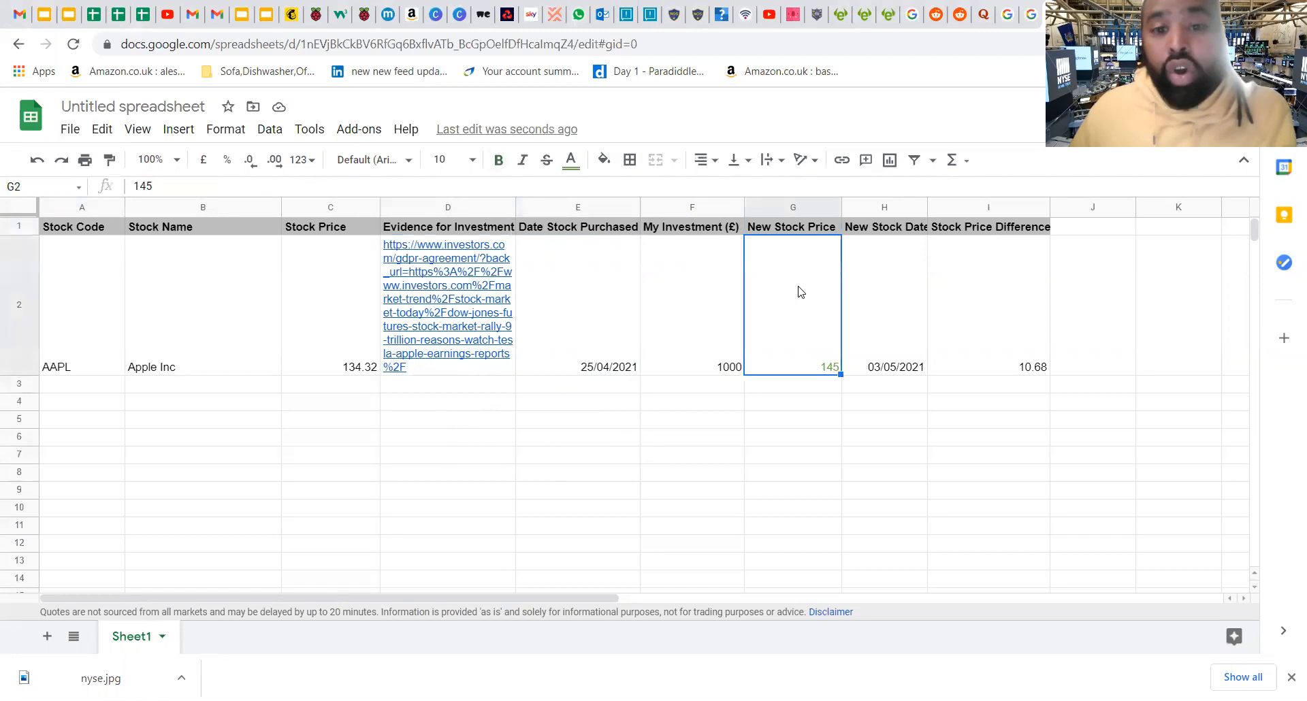
{"action": "left_click", "coordinate": [790, 225]}
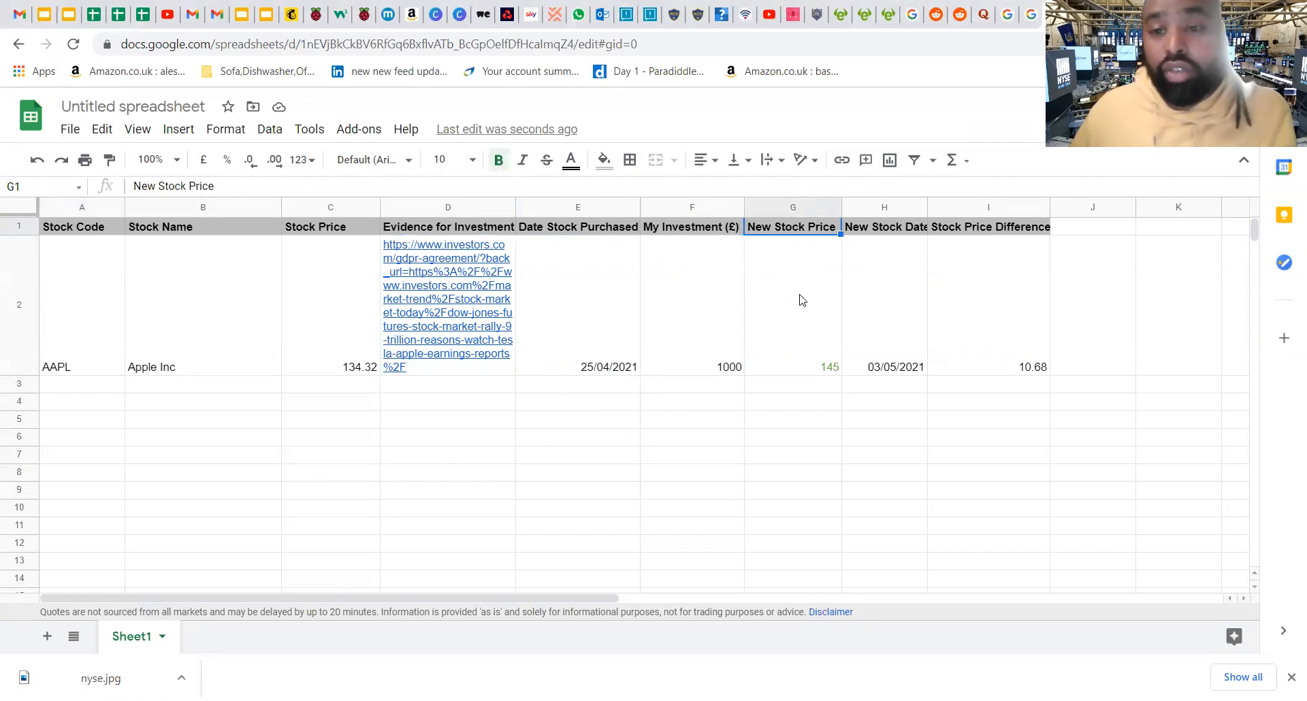
{"action": "left_click", "coordinate": [814, 348]}
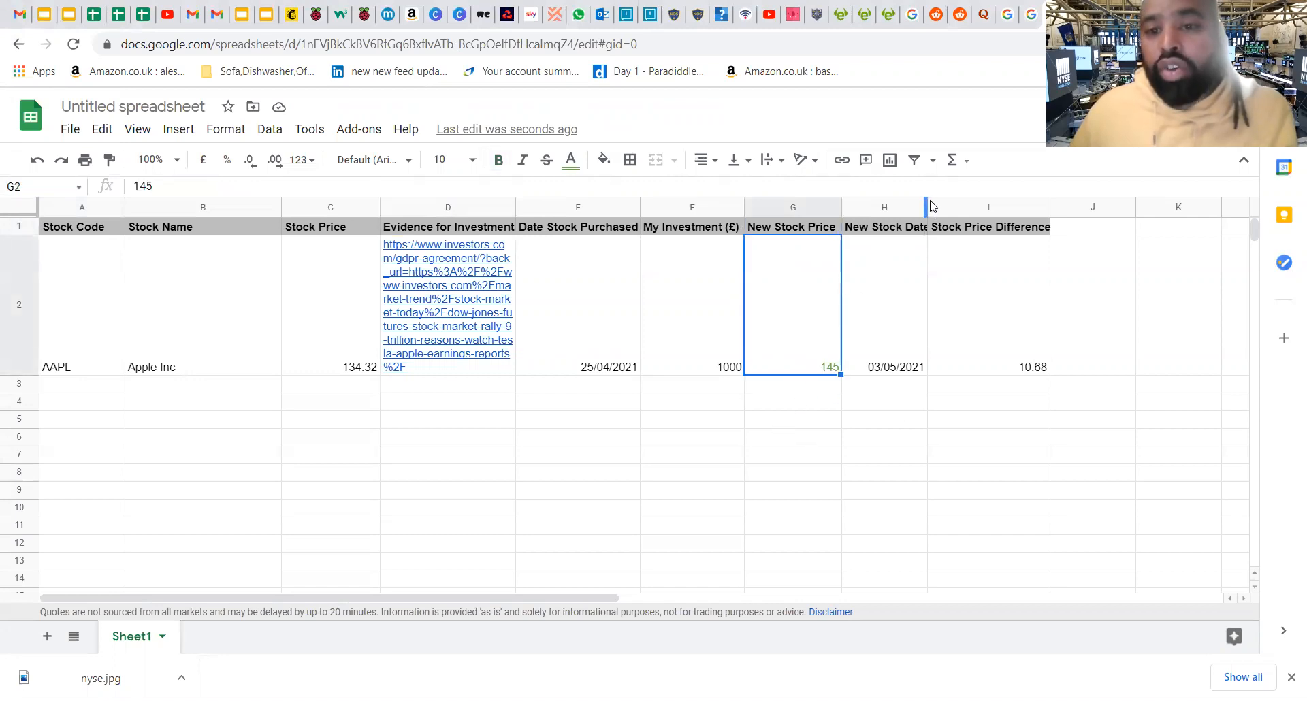
Widen the New Stock Date column so its bold header fits, and select its date cell H2
{"action": "left_click_drag", "start_coordinate": [926, 202], "coordinate": [946, 203]}
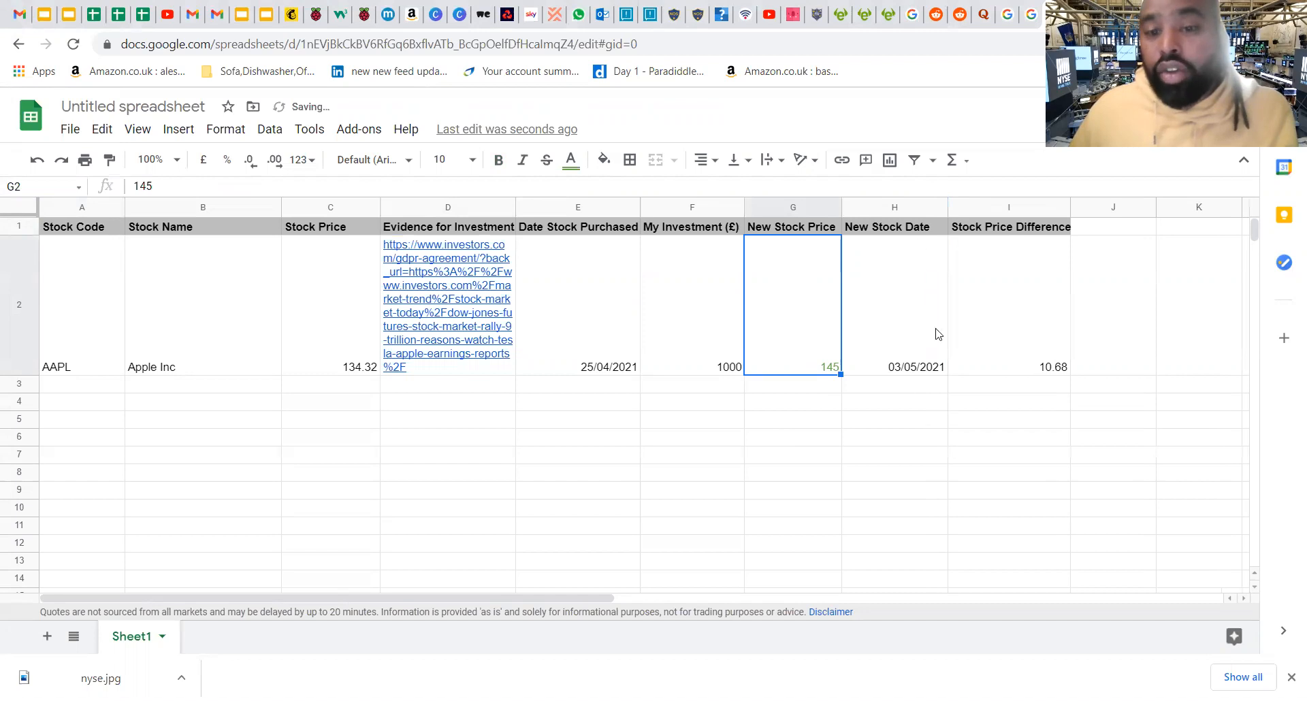
{"action": "left_click", "coordinate": [919, 335]}
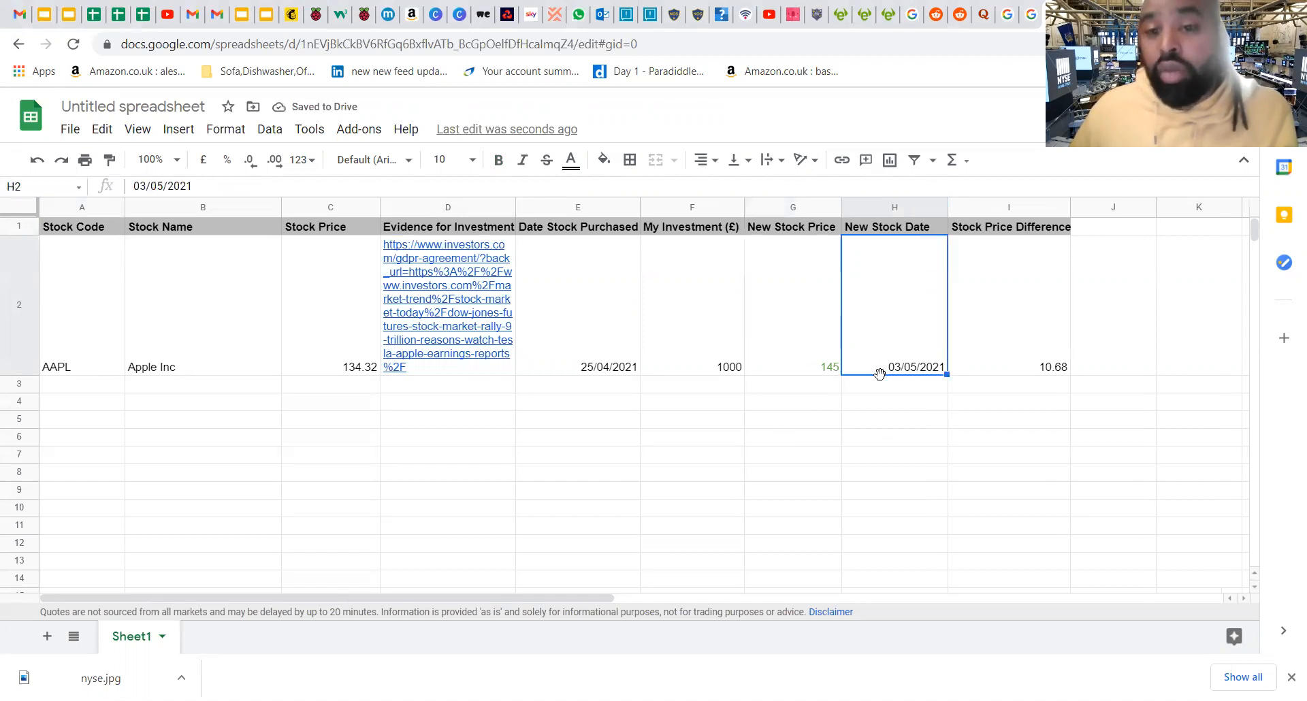
Examine the Stock Price Difference header and the Apple entries across row 2, from A2 to I2
{"action": "left_click", "coordinate": [1003, 230]}
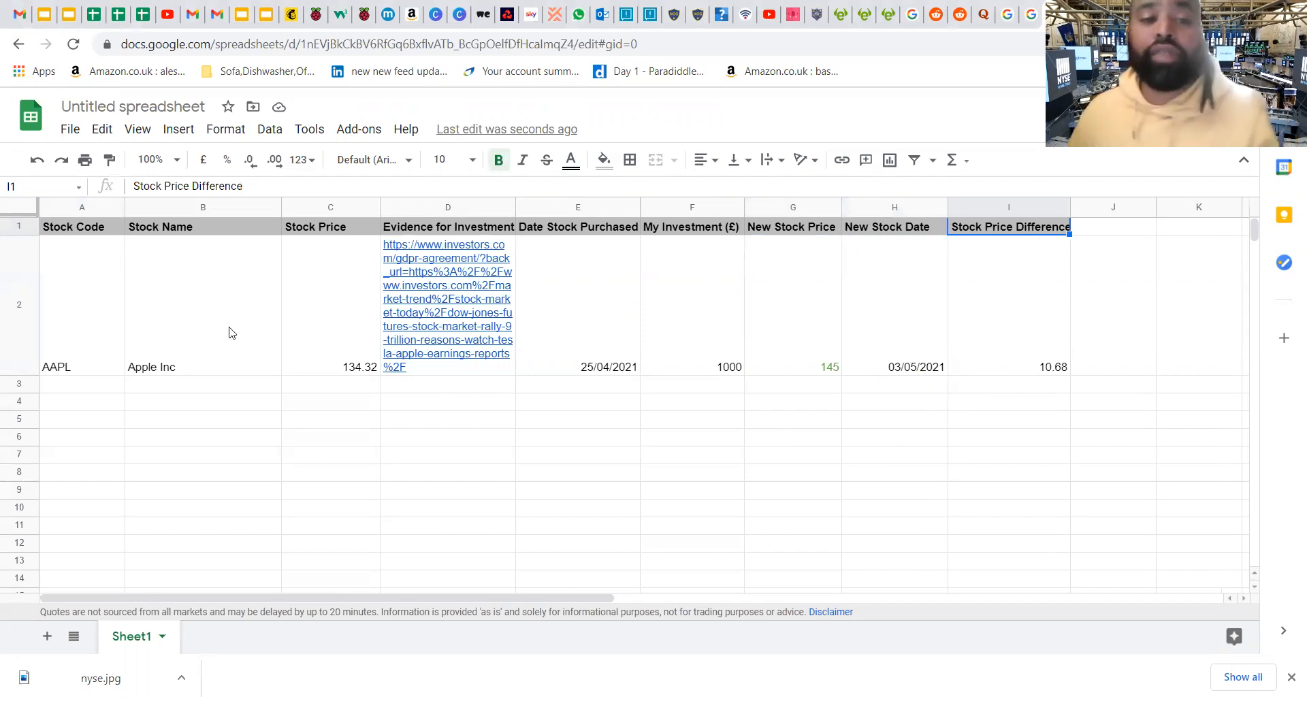
{"action": "left_click", "coordinate": [109, 282]}
{"action": "left_click", "coordinate": [253, 282]}
{"action": "left_click", "coordinate": [339, 295]}
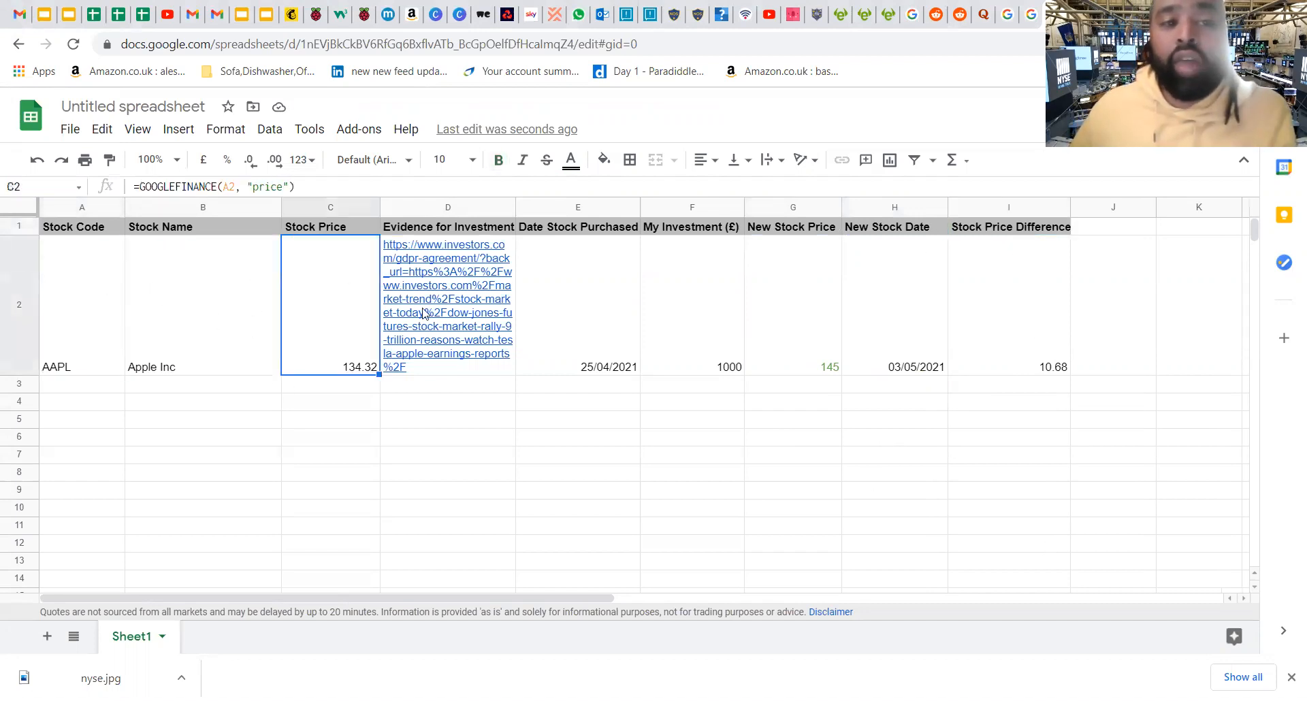
{"action": "left_click", "coordinate": [808, 386]}
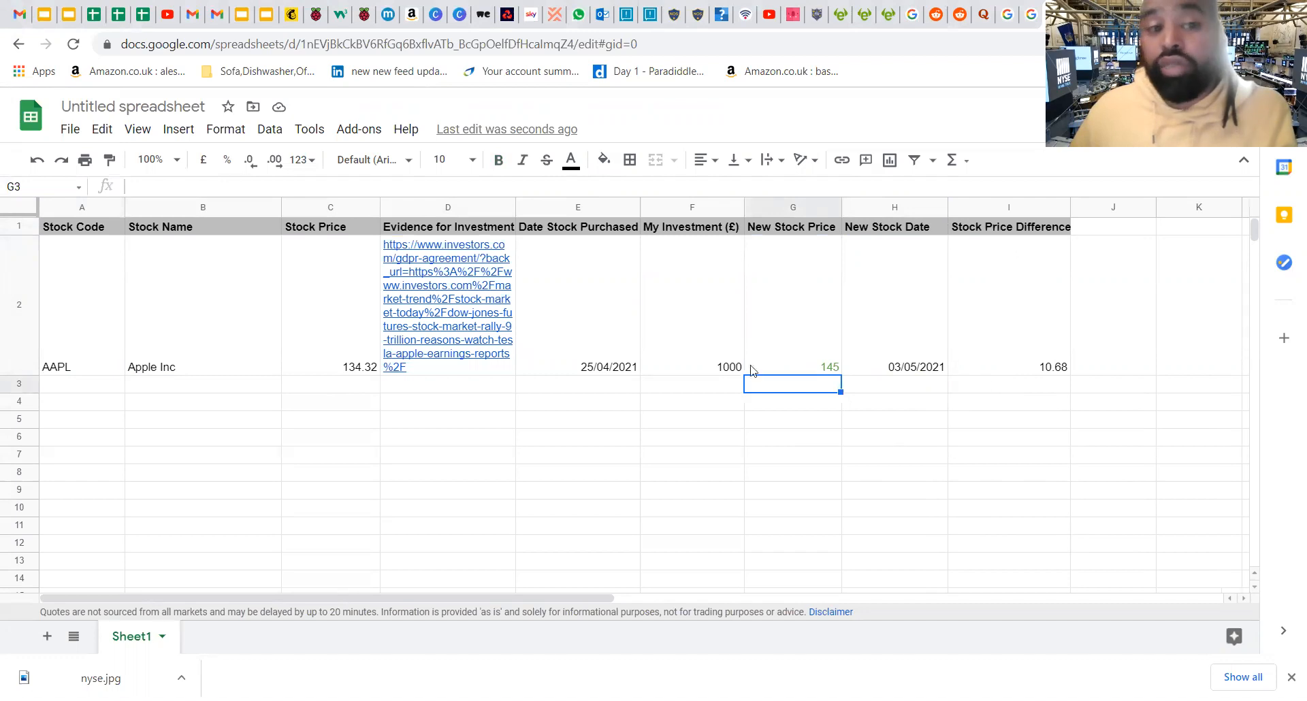
{"action": "left_click_drag", "start_coordinate": [1015, 320], "coordinate": [184, 351]}
{"action": "left_click", "coordinate": [371, 352]}
{"action": "left_click_drag", "start_coordinate": [1033, 341], "coordinate": [106, 360]}
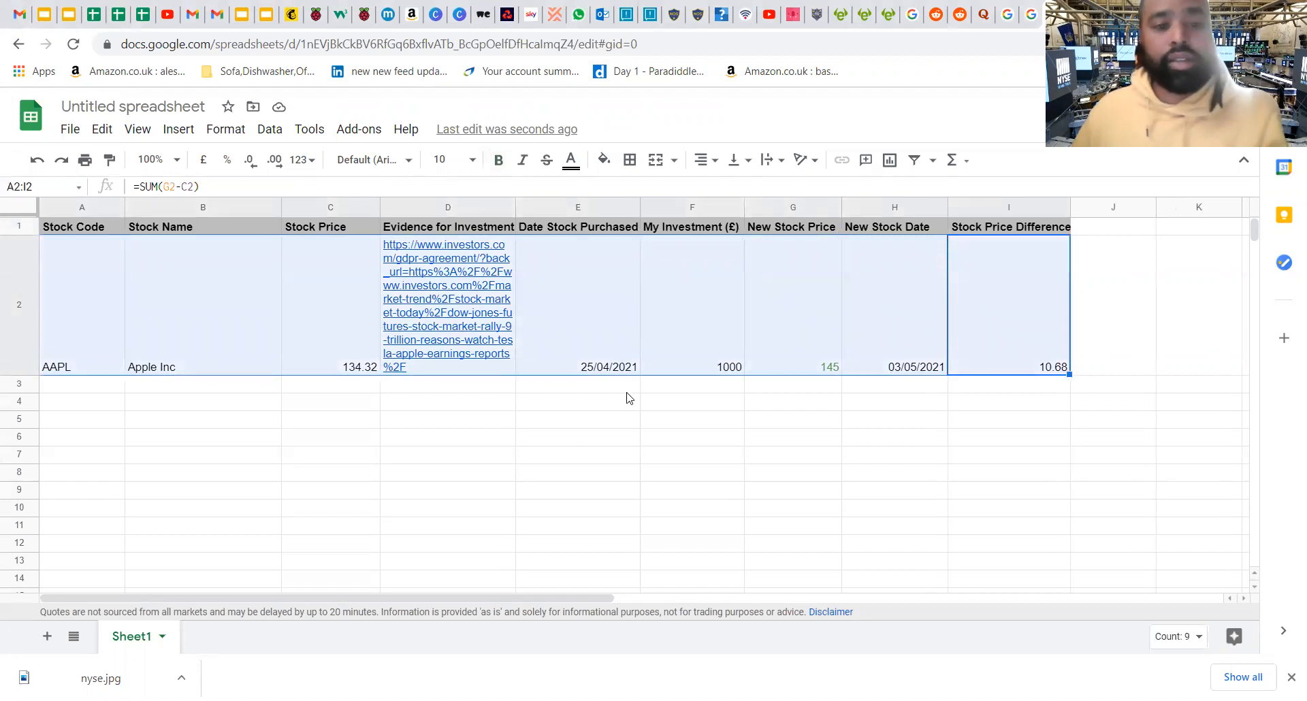
{"action": "left_click", "coordinate": [623, 437]}
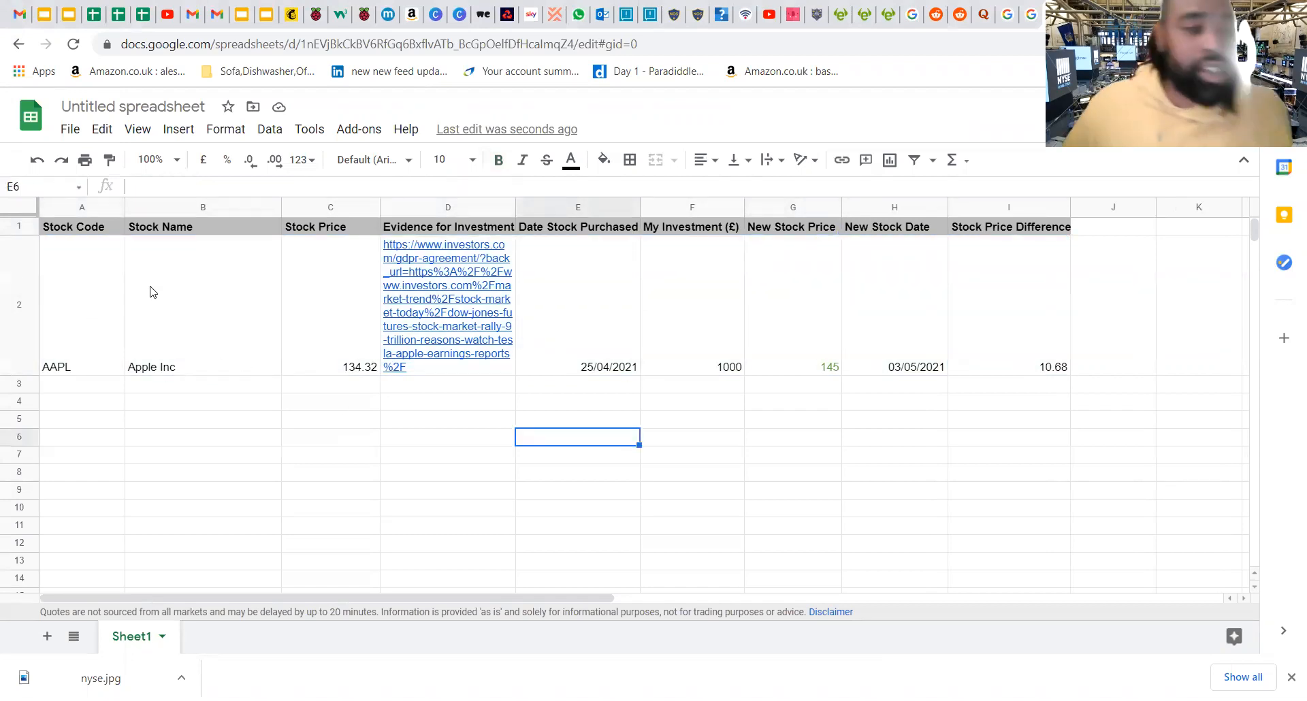
Inspect the Stock Code column with its AAPL entry and the formula behind the stock name in B2
{"action": "left_click", "coordinate": [98, 206]}
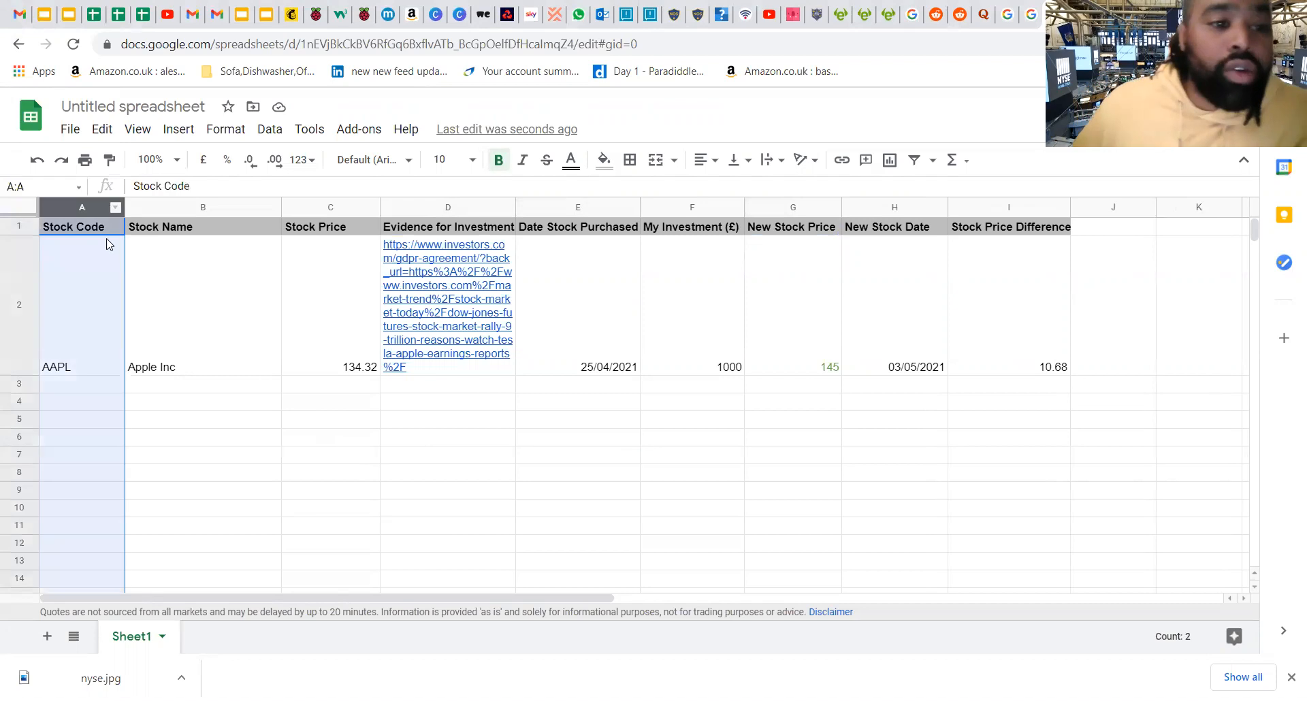
{"action": "left_click", "coordinate": [163, 267]}
{"action": "left_click", "coordinate": [96, 231]}
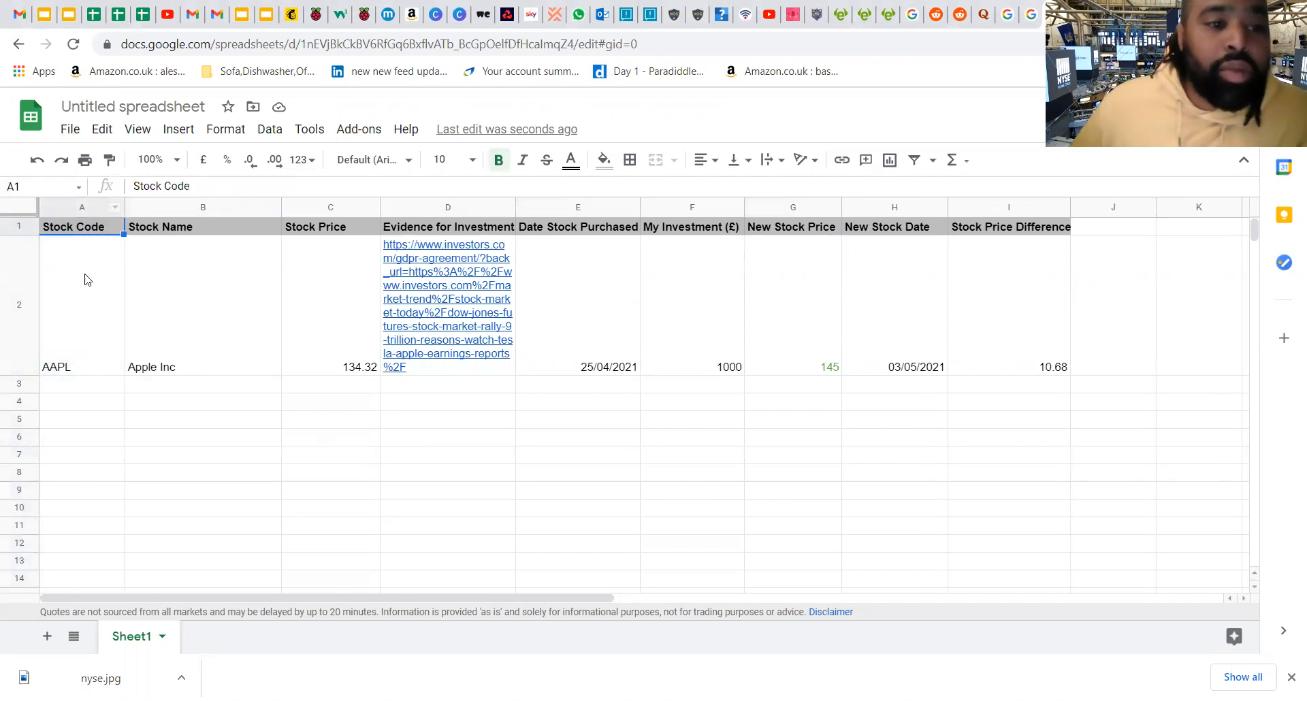
{"action": "double_click", "coordinate": [102, 278]}
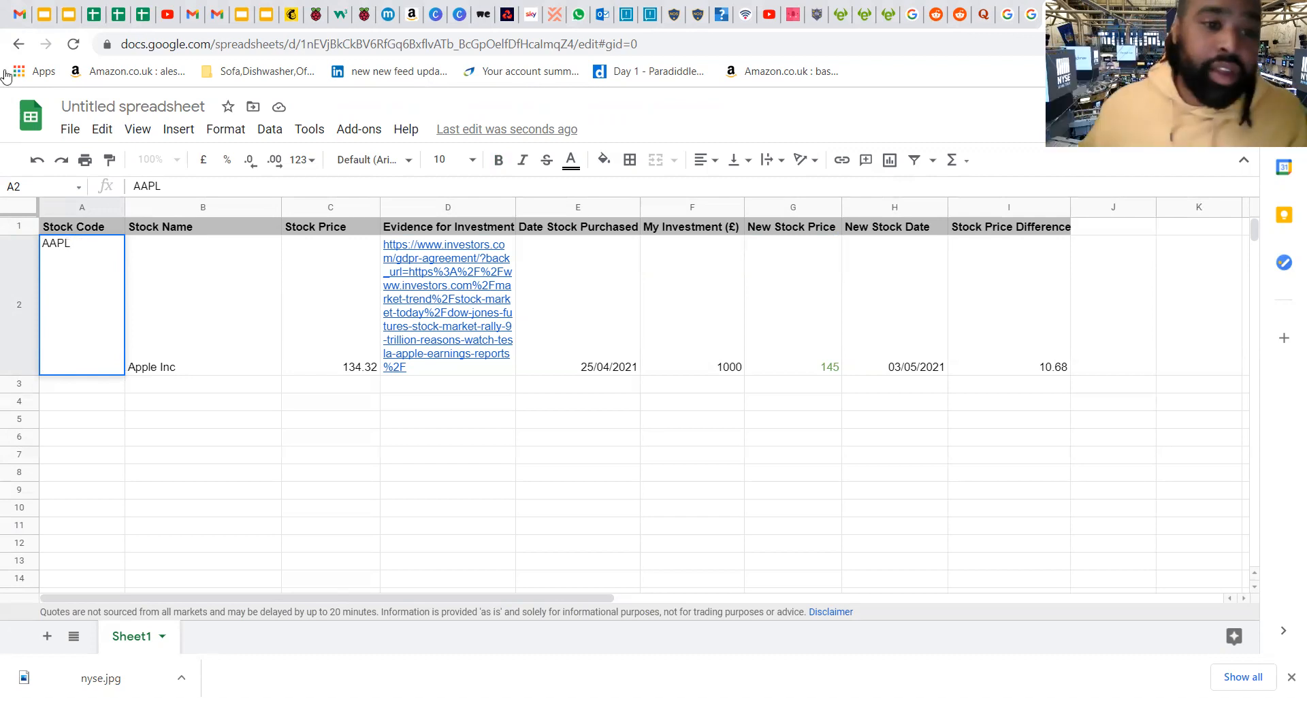
{"action": "left_click", "coordinate": [279, 340]}
{"action": "double_click", "coordinate": [236, 338]}
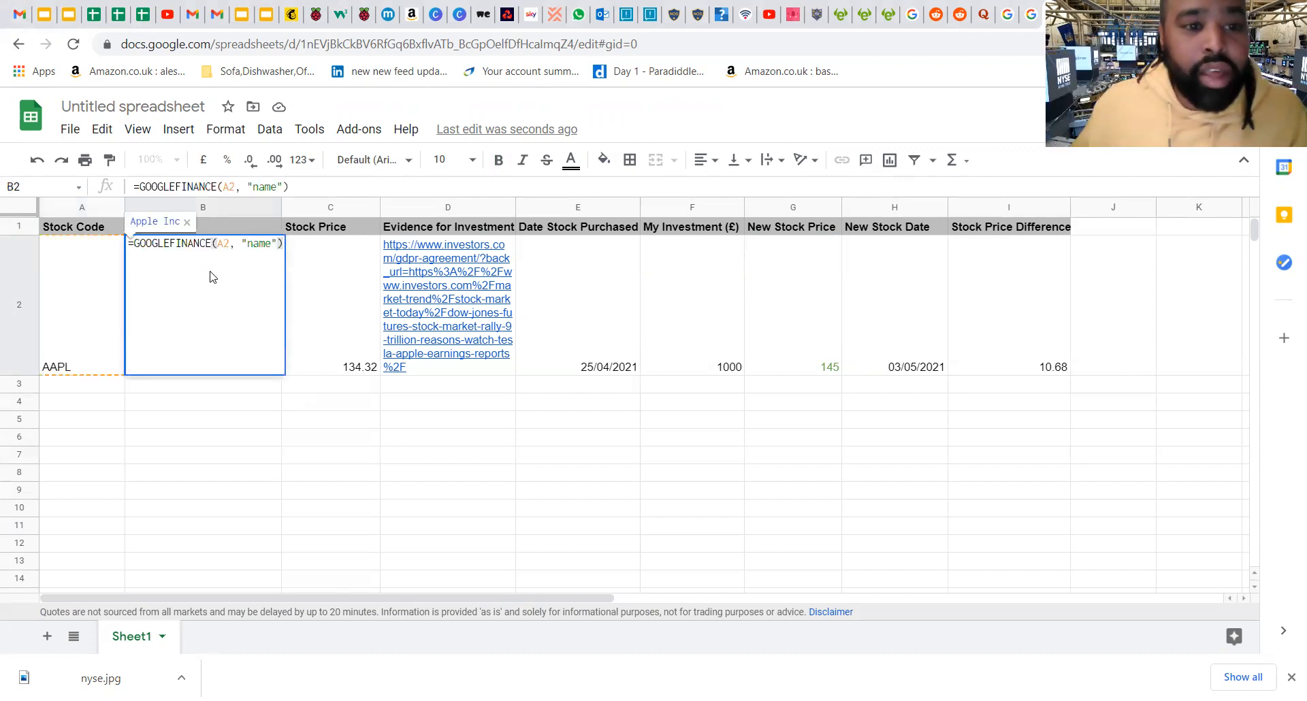
{"action": "key", "text": "Return"}
Re-enter the stock name formula in B2 as =GOOGLEFINANCE(A2, "name"), and select the cell to check it
{"action": "double_click", "coordinate": [245, 297]}
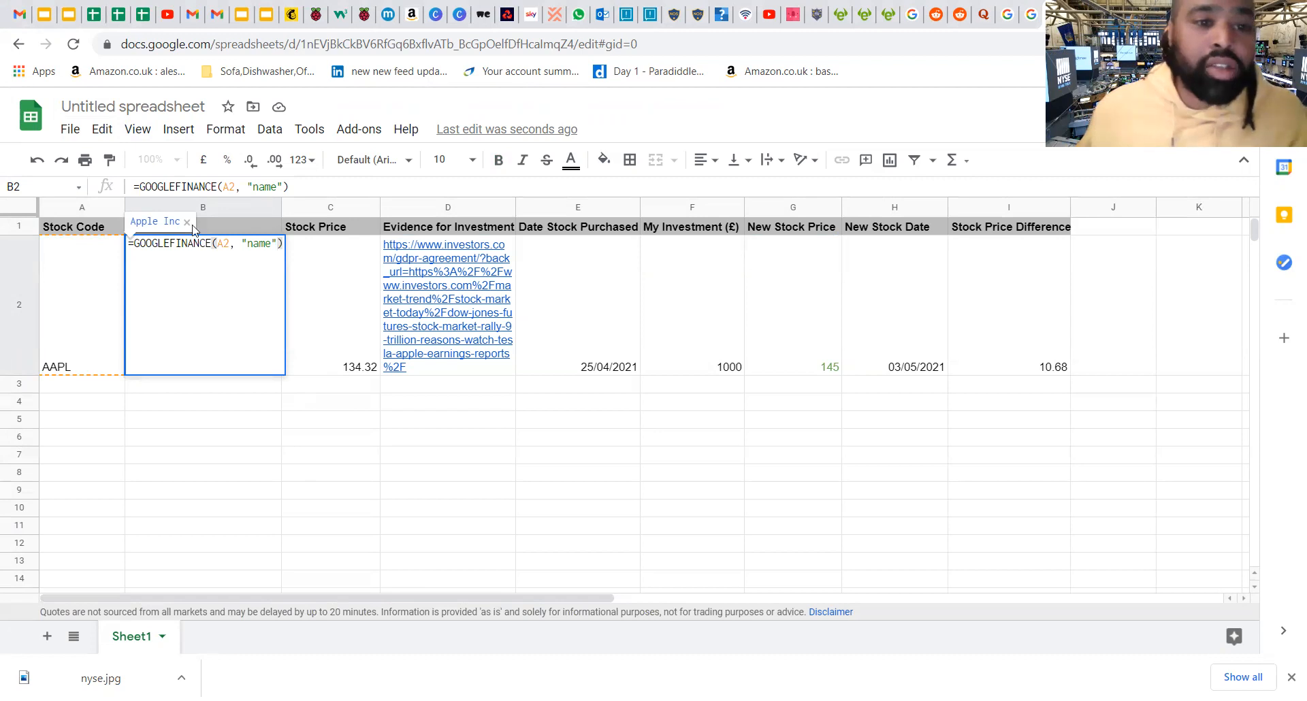
{"action": "triple_click", "coordinate": [191, 245]}
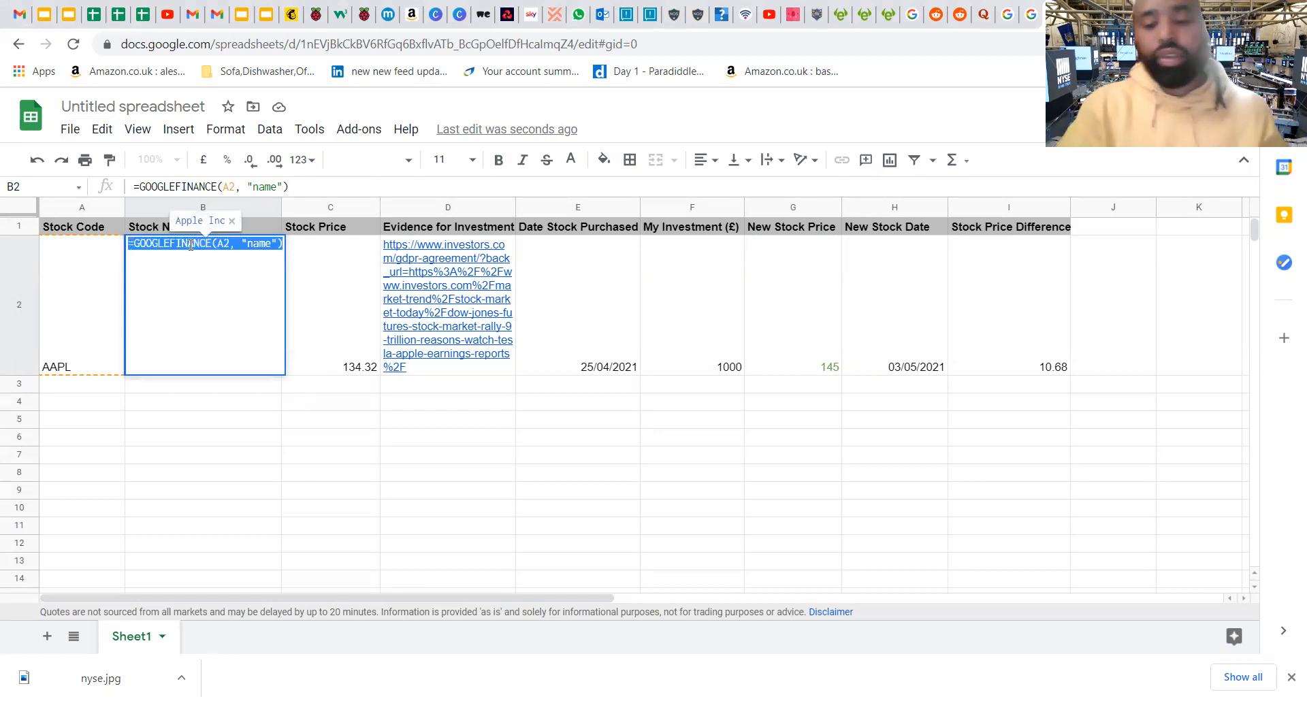
{"action": "type", "text": "="}
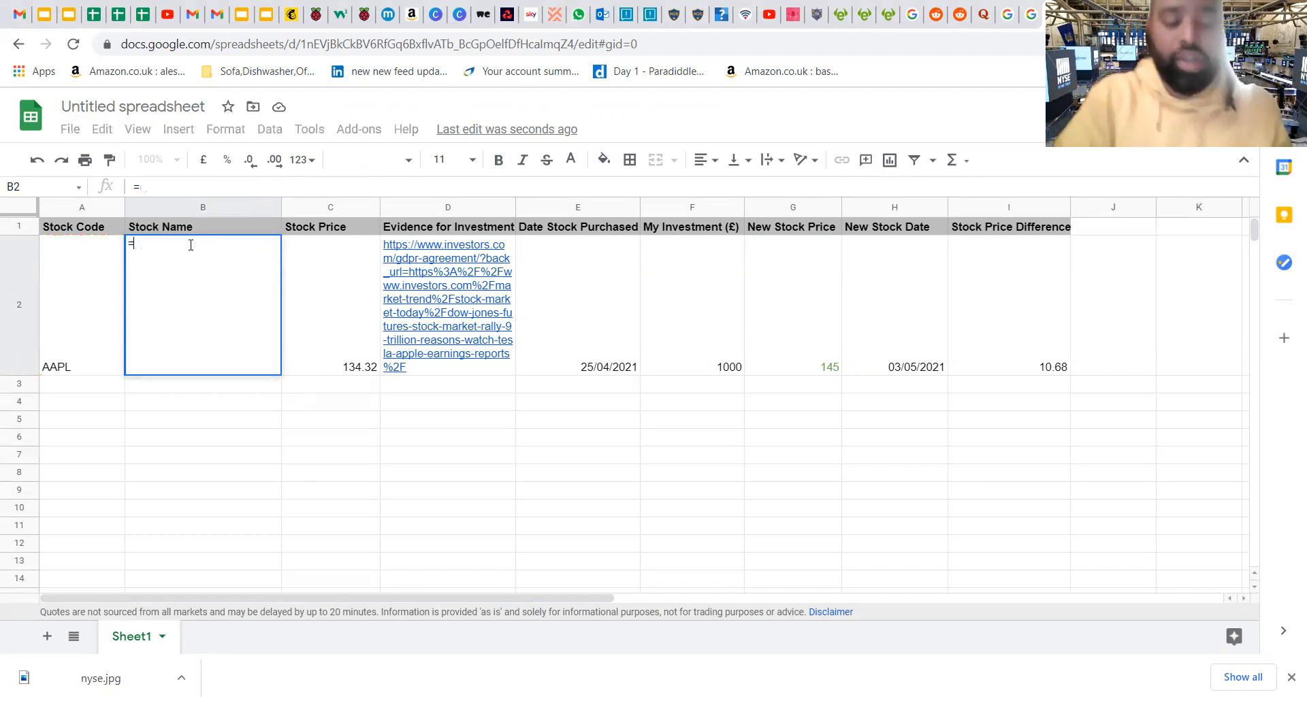
{"action": "type", "text": "google"}
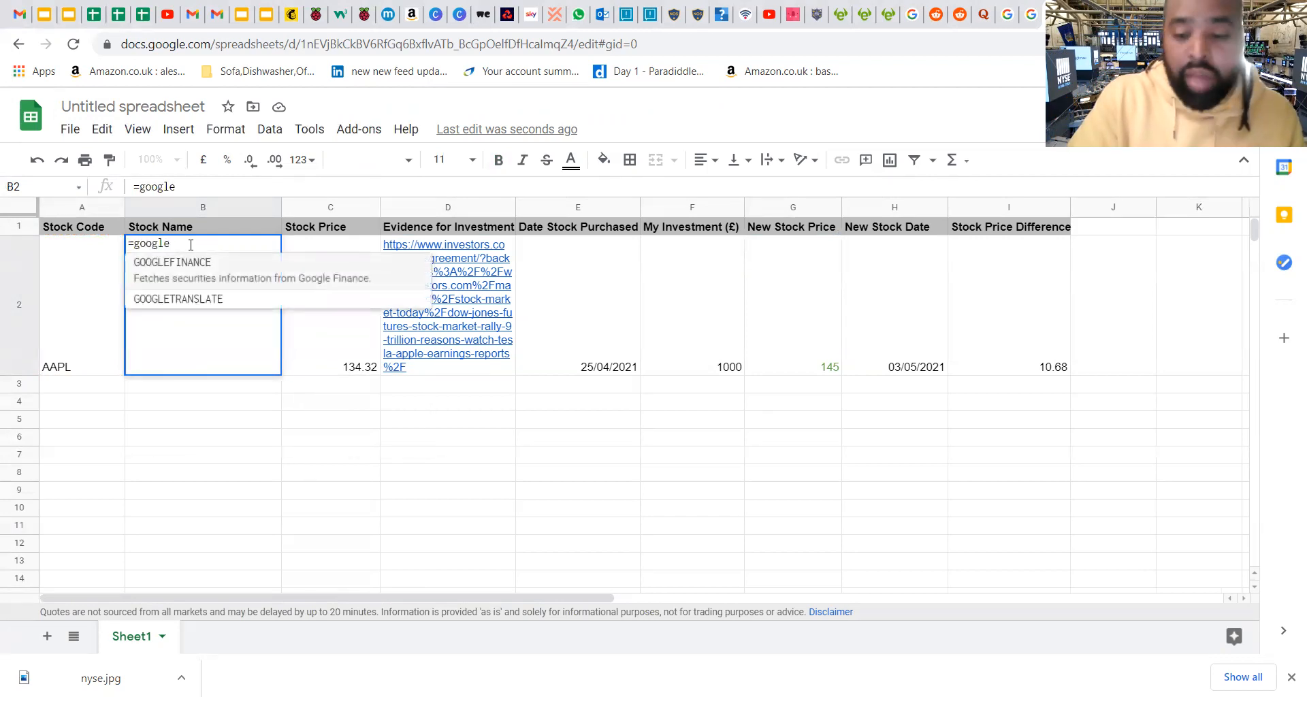
{"action": "key", "text": "Tab"}
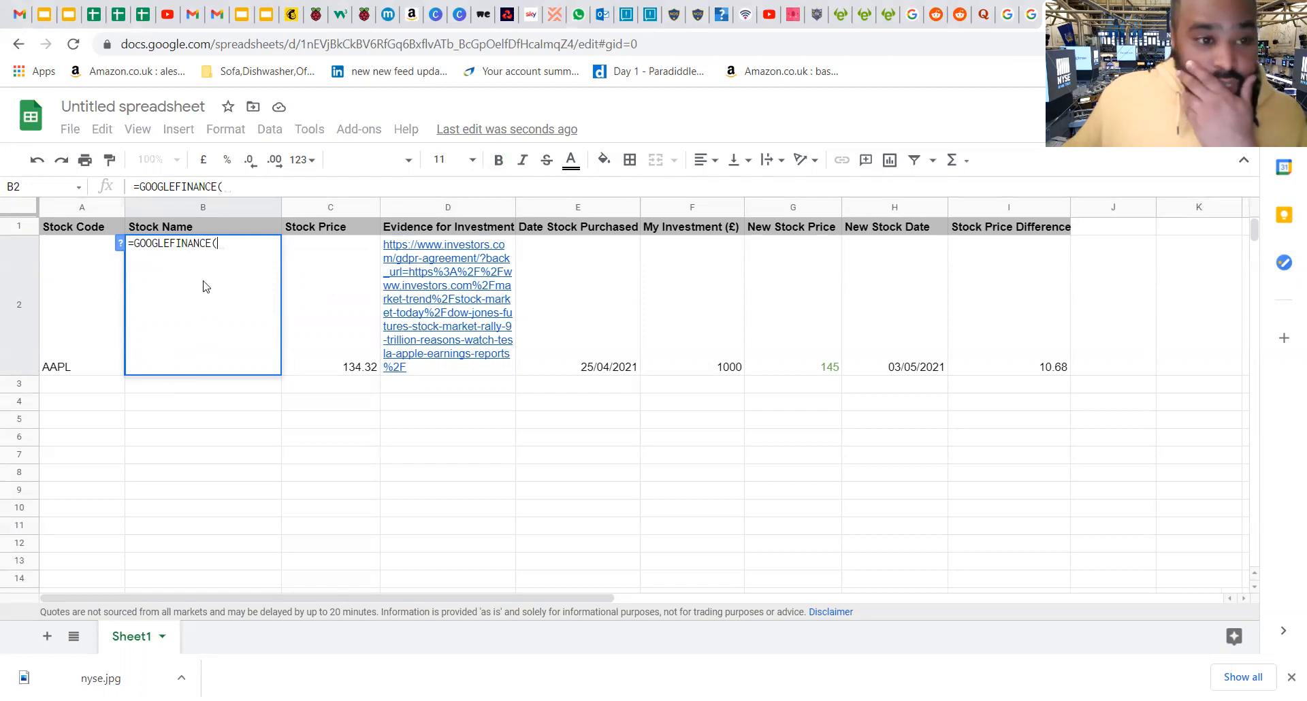
{"action": "type", "text": "a2"}
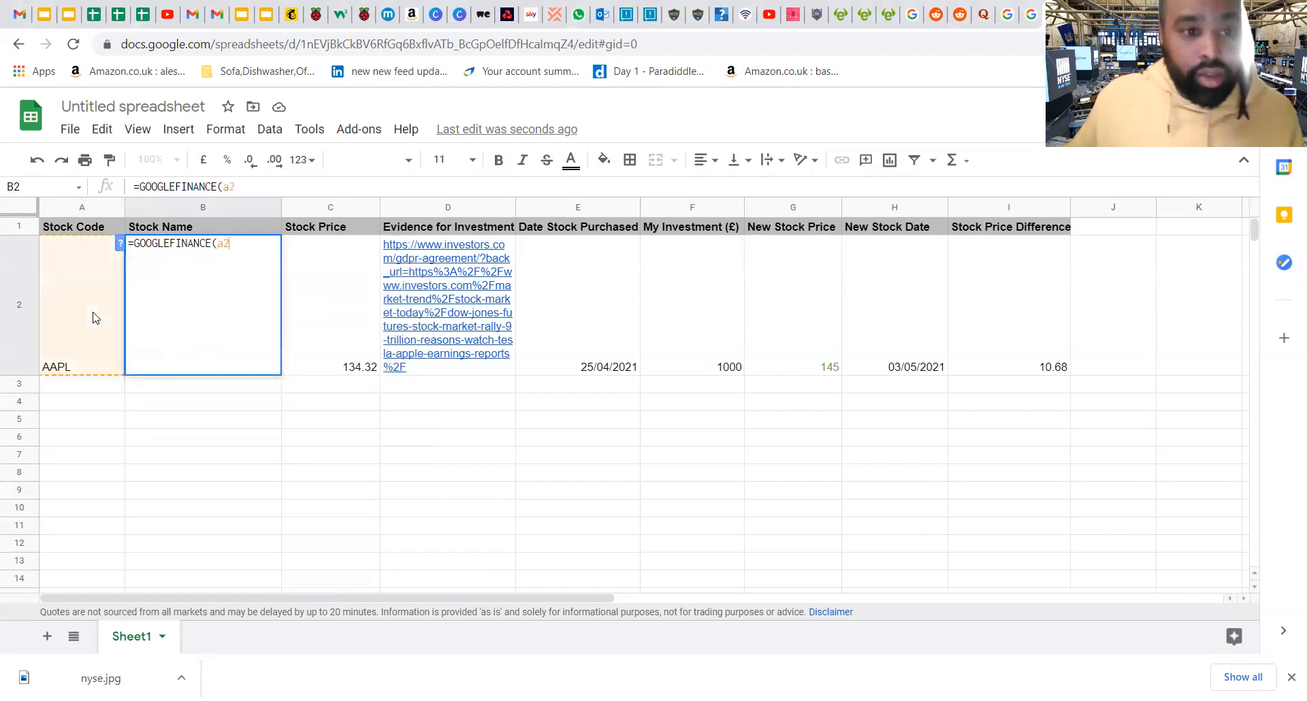
{"action": "type", "text": ","}
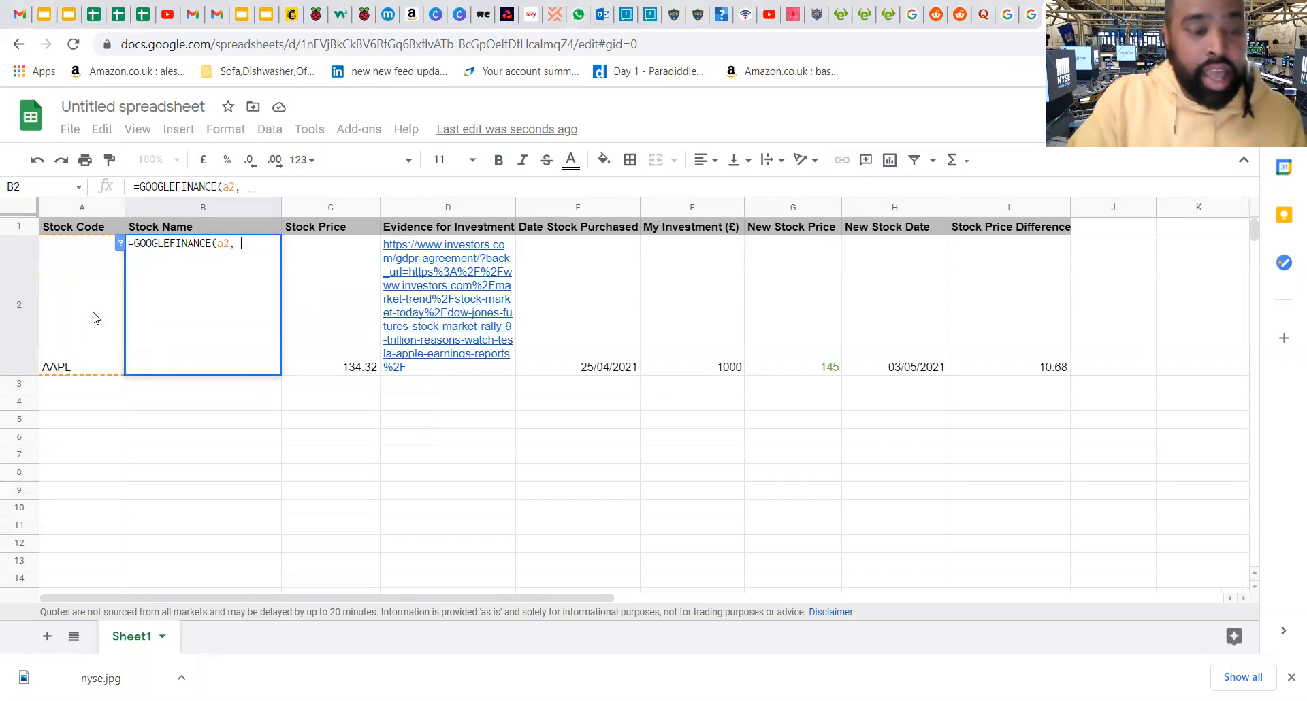
{"action": "type", "text": " \""}
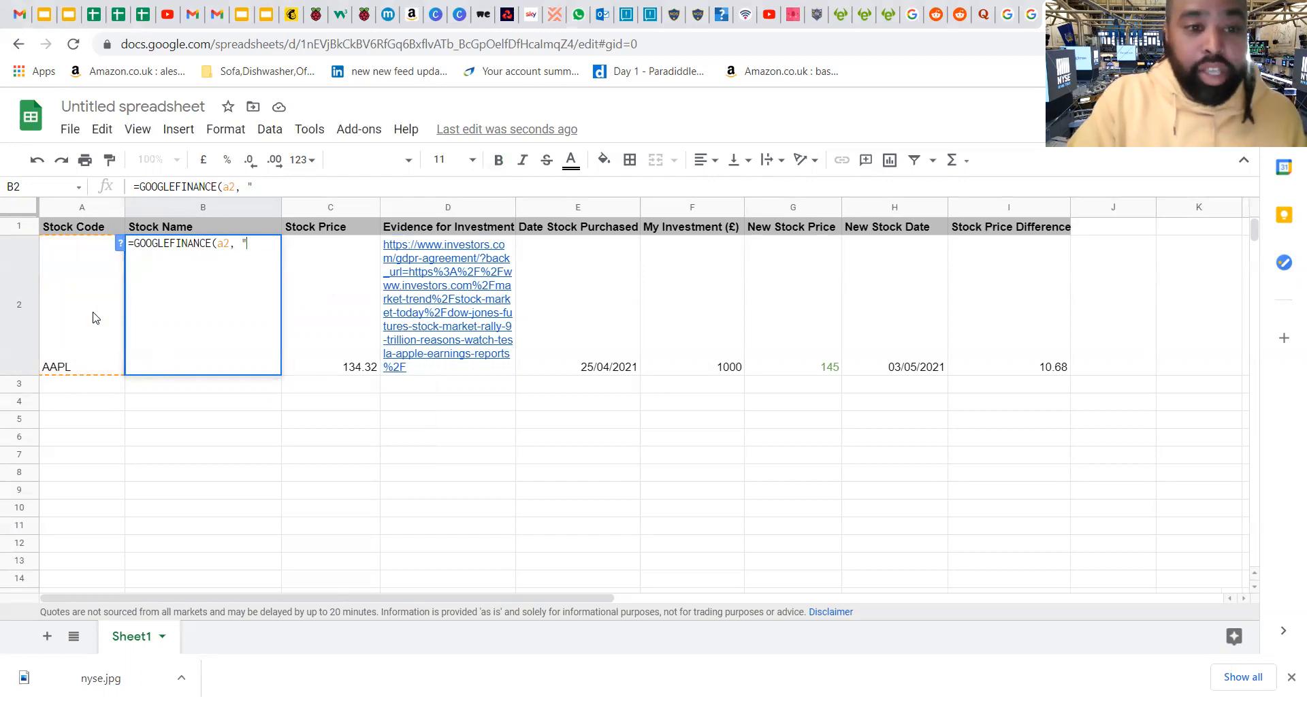
{"action": "type", "text": "name"}
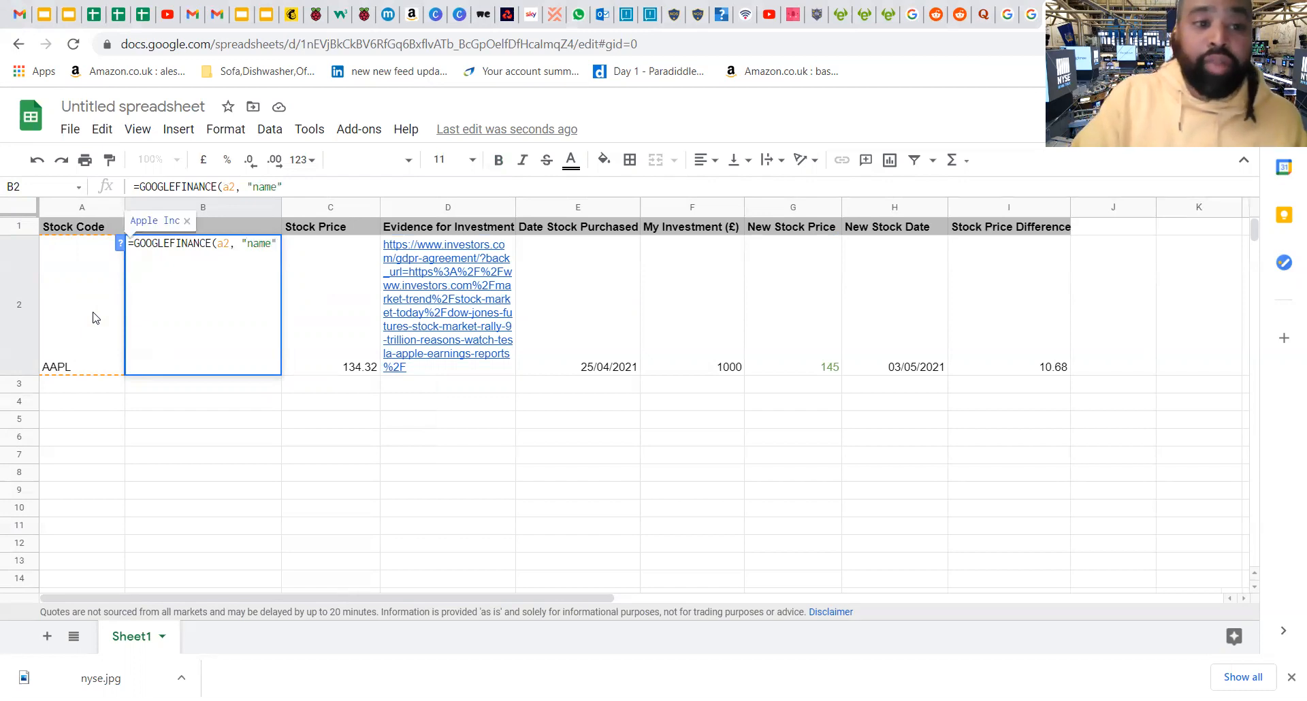
{"action": "type", "text": "\""}
{"action": "key", "text": "Return"}
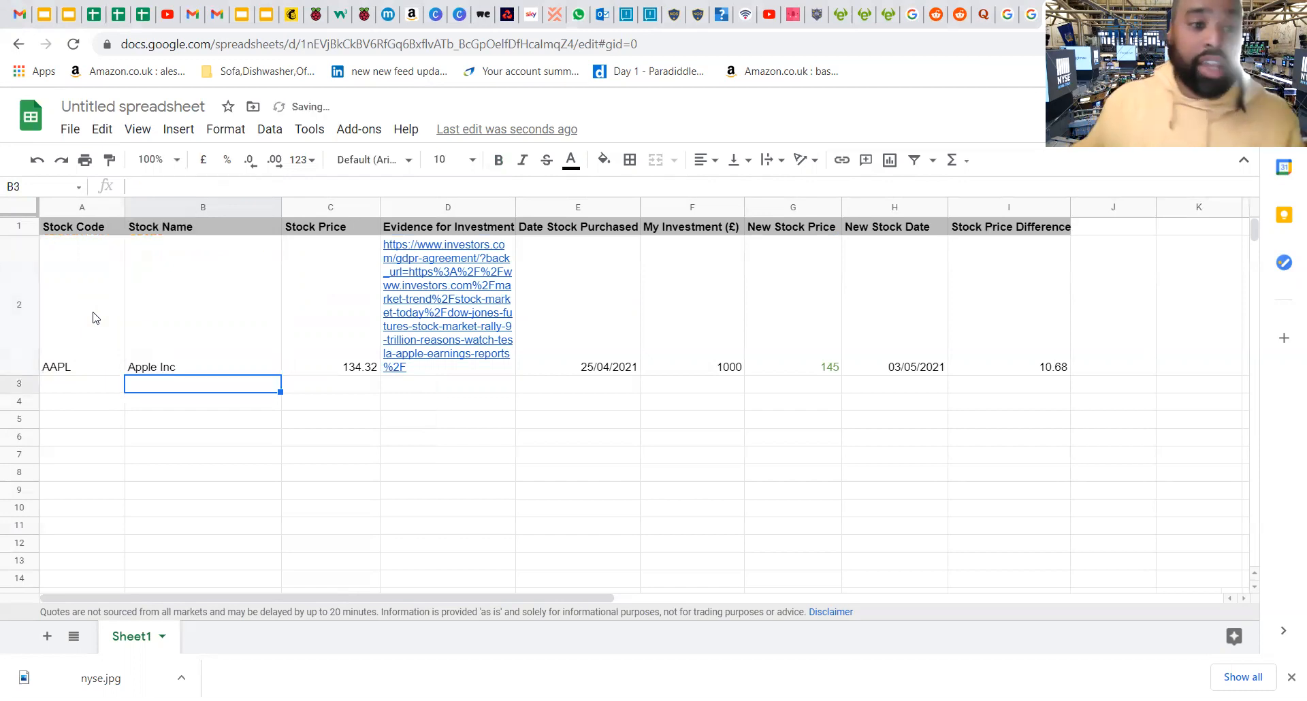
{"action": "left_click", "coordinate": [147, 367]}
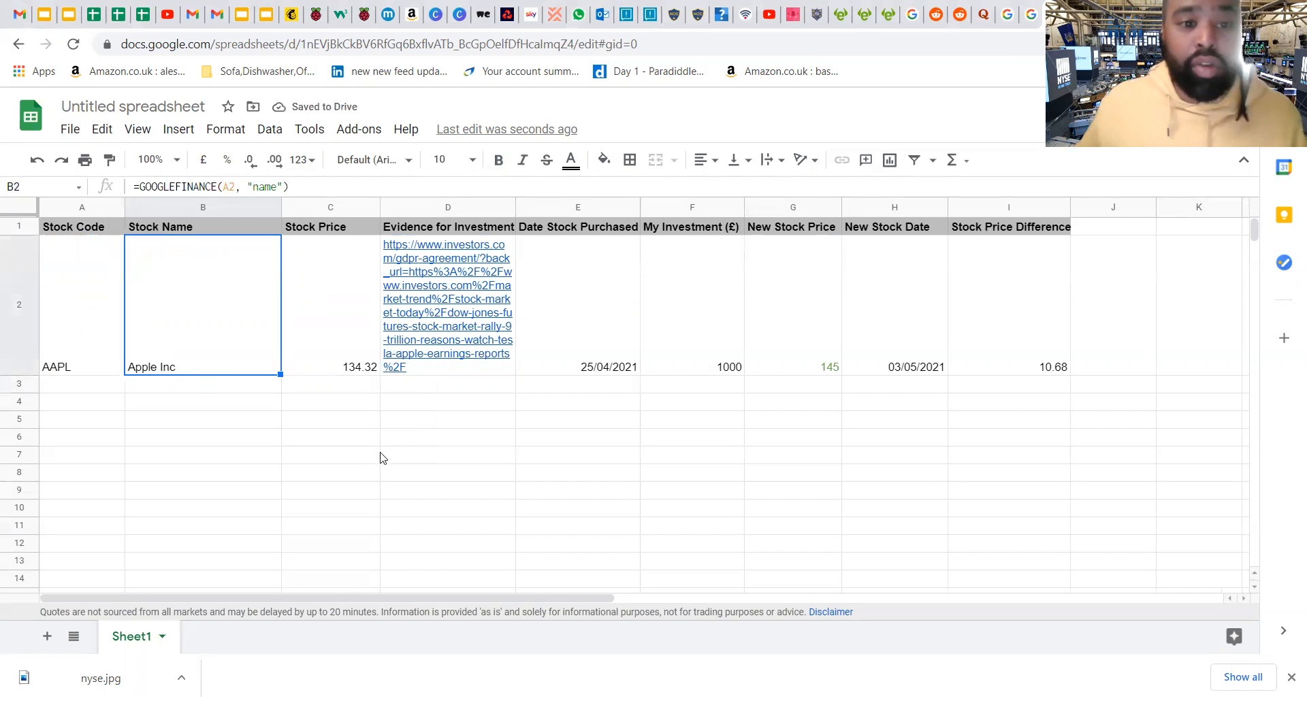
Re-enter the stock price formula in C2 as =GOOGLEFINANCE(A2, "price")
{"action": "left_click", "coordinate": [328, 308]}
{"action": "double_click", "coordinate": [328, 309]}
{"action": "double_click", "coordinate": [380, 244]}
{"action": "triple_click", "coordinate": [379, 244]}
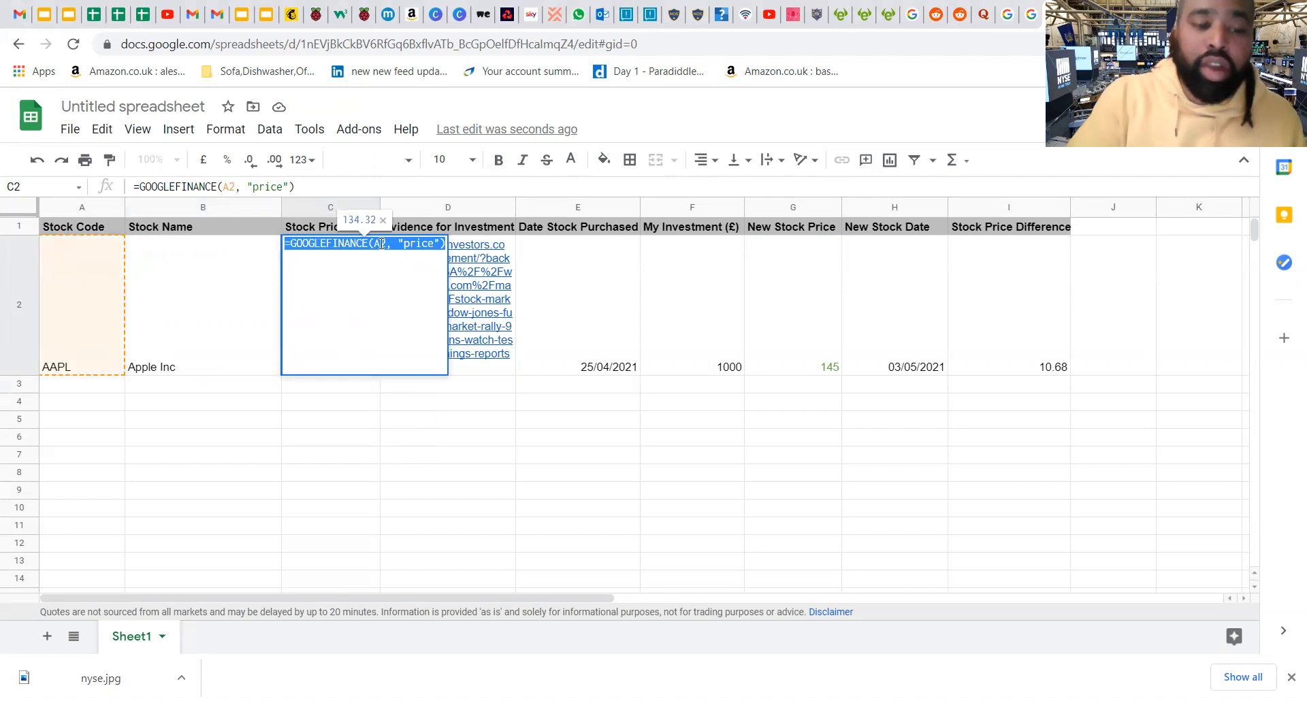
{"action": "type", "text": "=googel"}
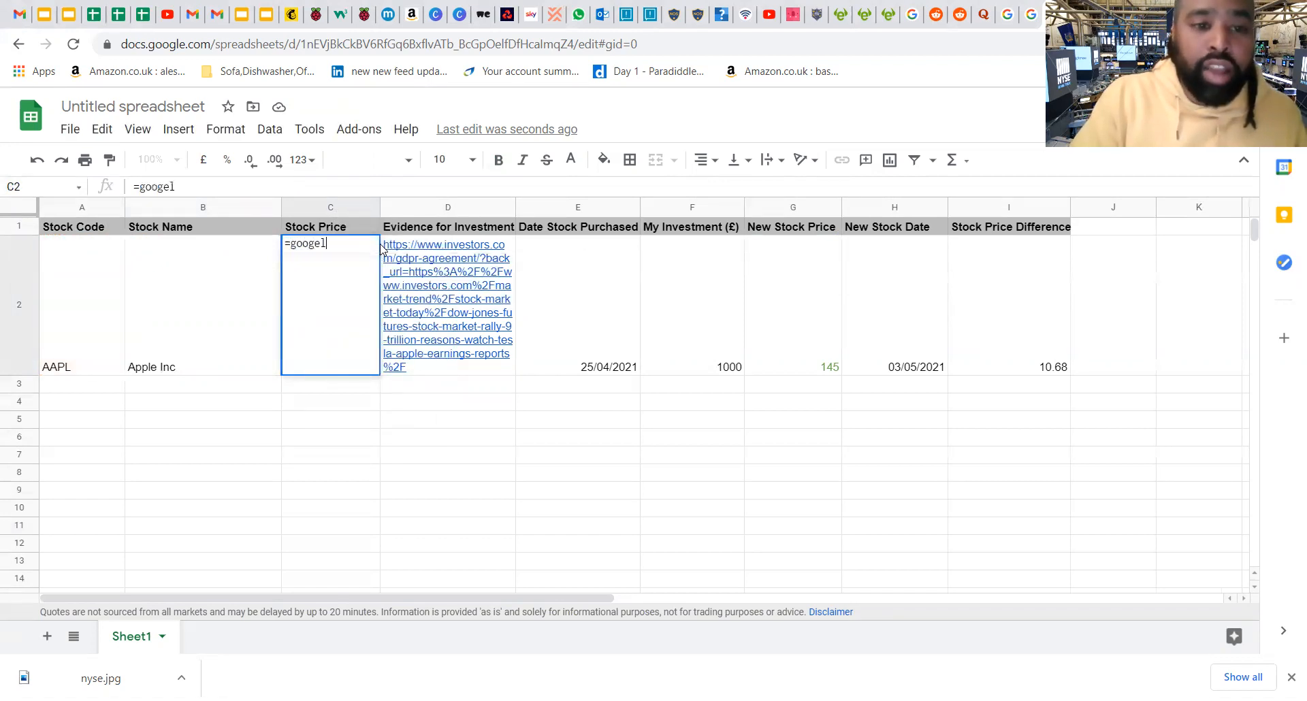
{"action": "key", "text": "BackSpace"}
{"action": "key", "text": "BackSpace"}
{"action": "type", "text": "lefinance"}
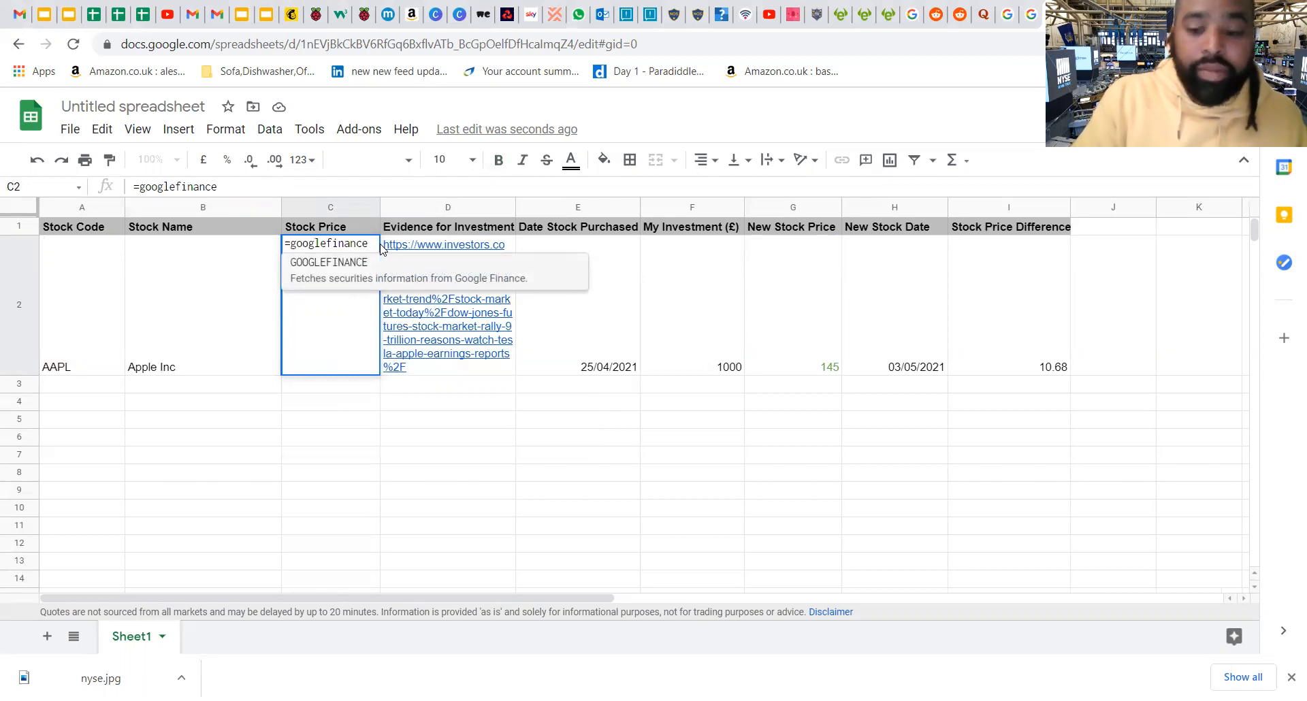
{"action": "key", "text": "Tab"}
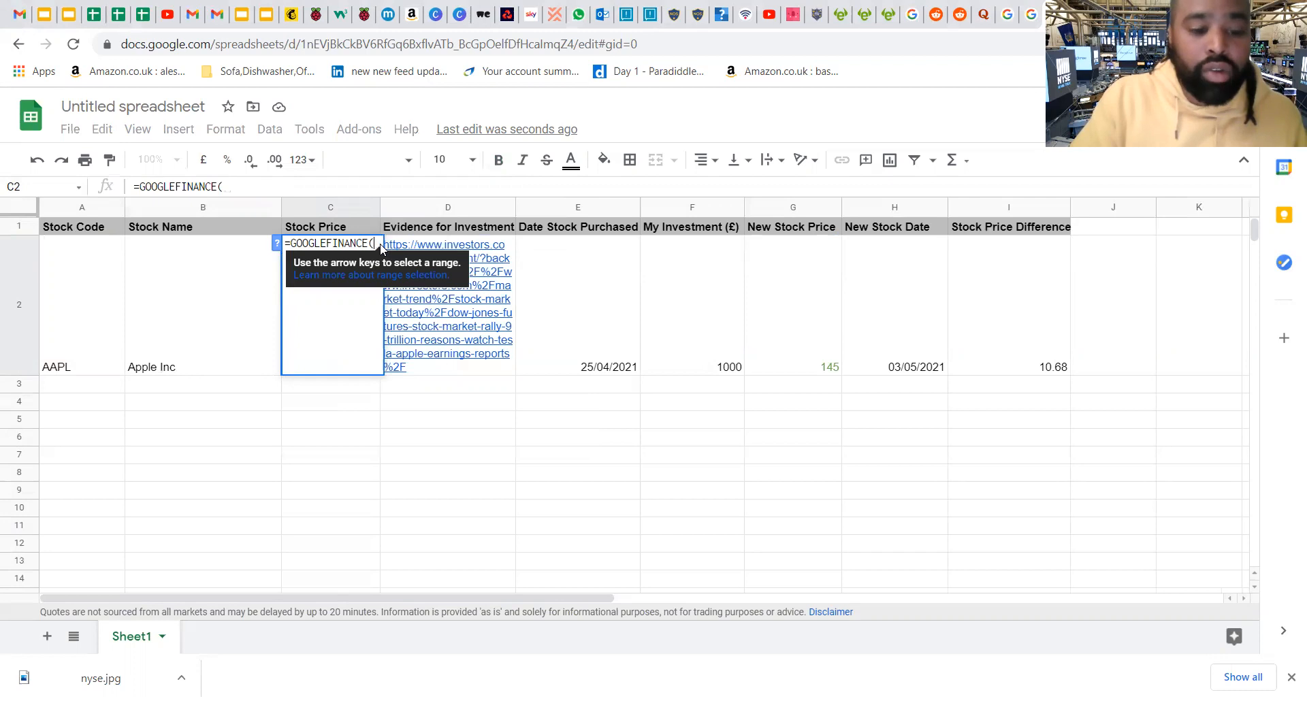
{"action": "type", "text": "a2,"}
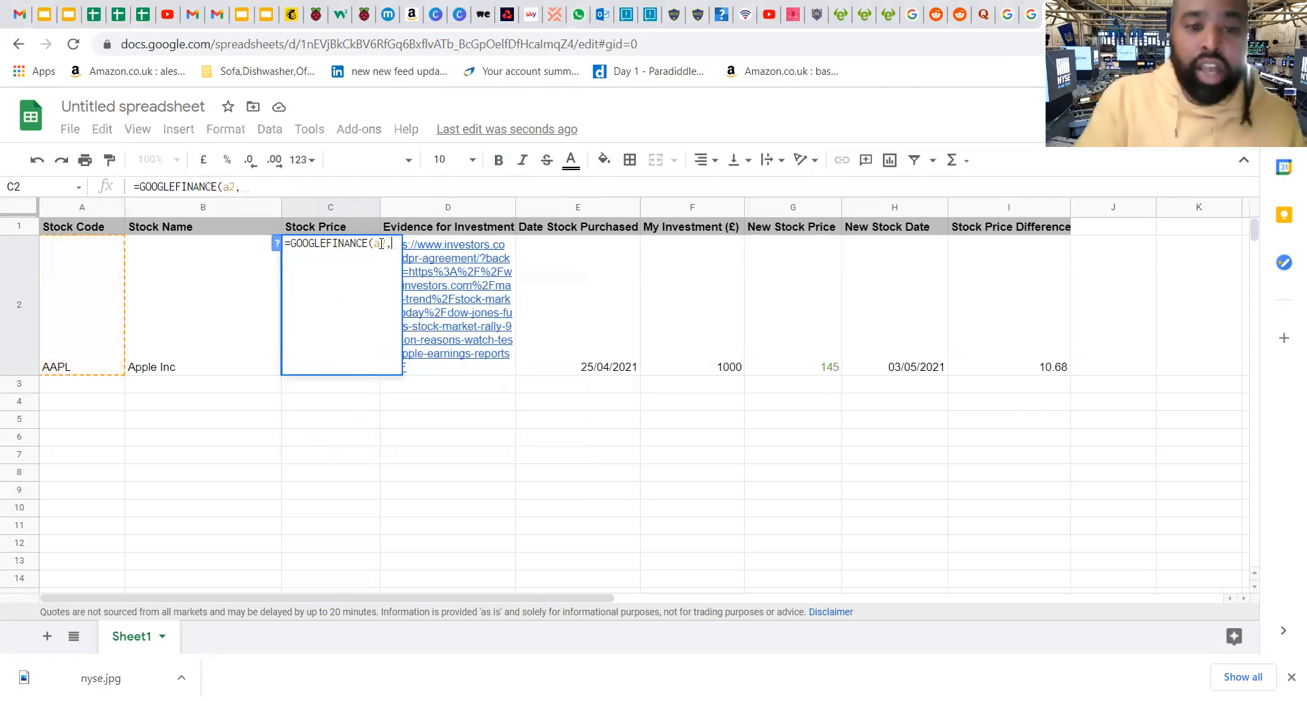
{"action": "type", "text": "\""}
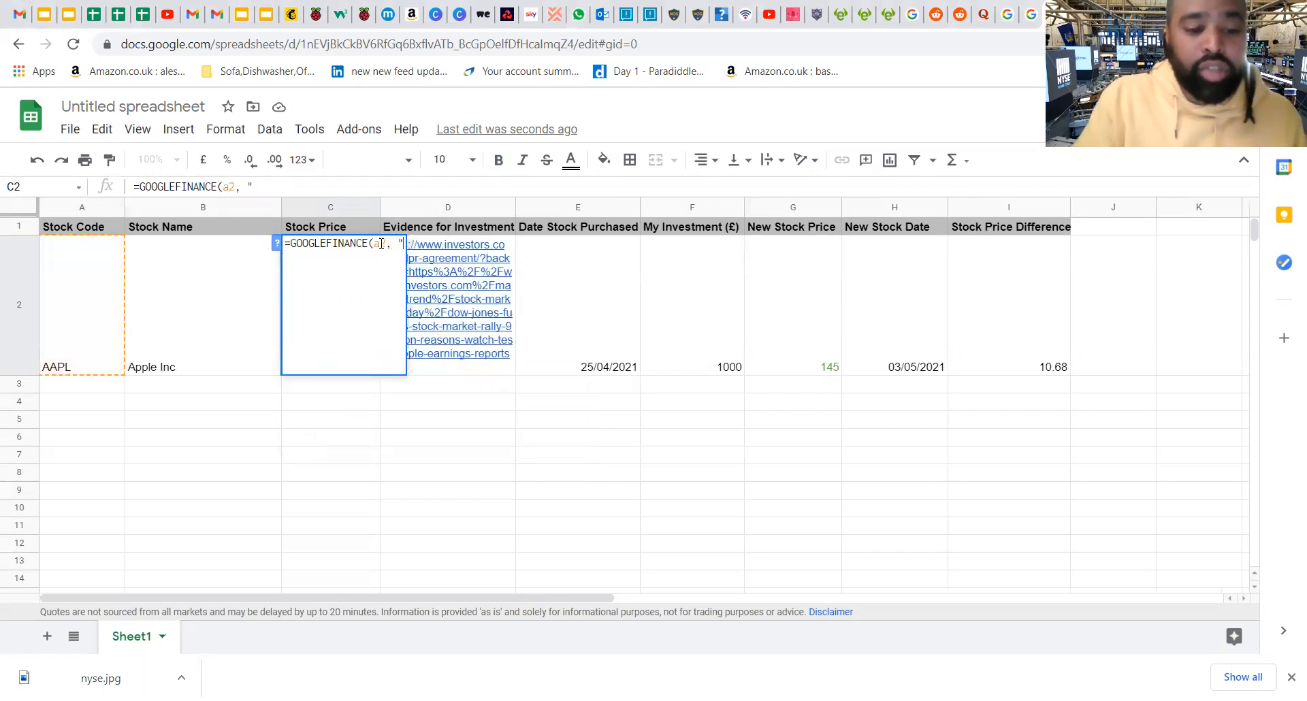
{"action": "type", "text": "price"}
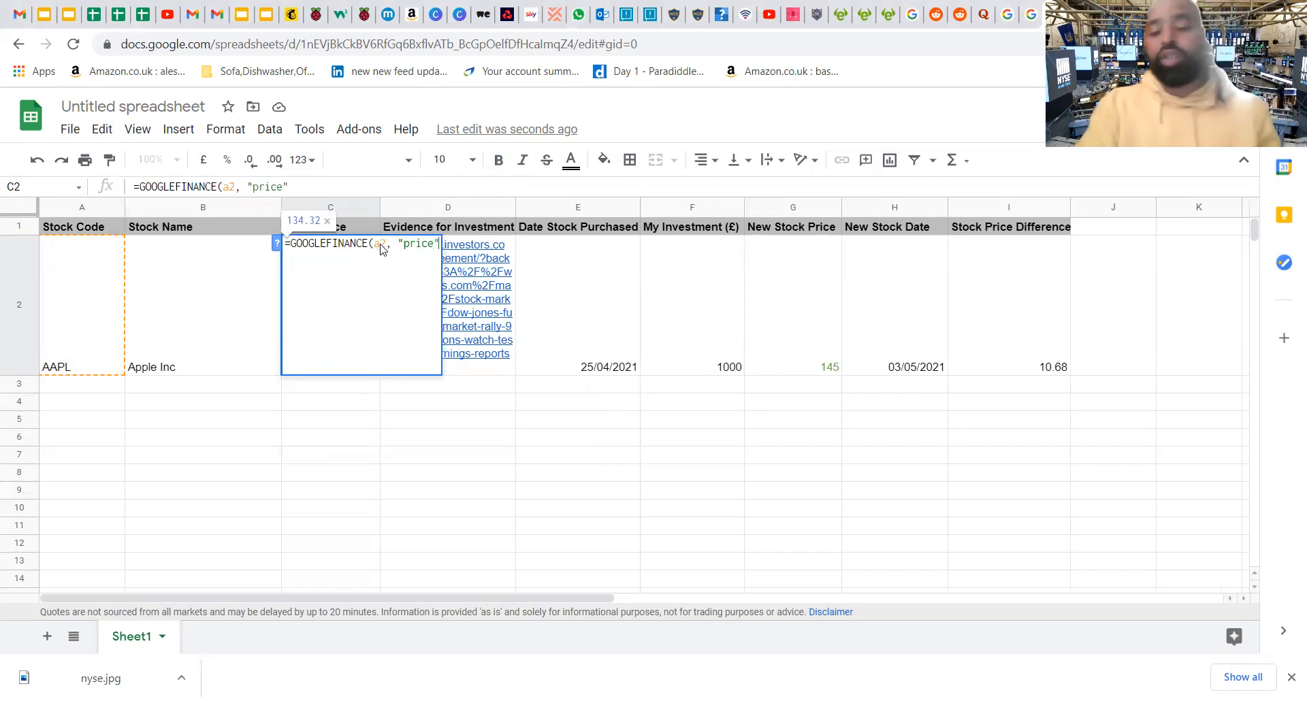
{"action": "type", "text": "\""}
{"action": "key", "text": "Return"}
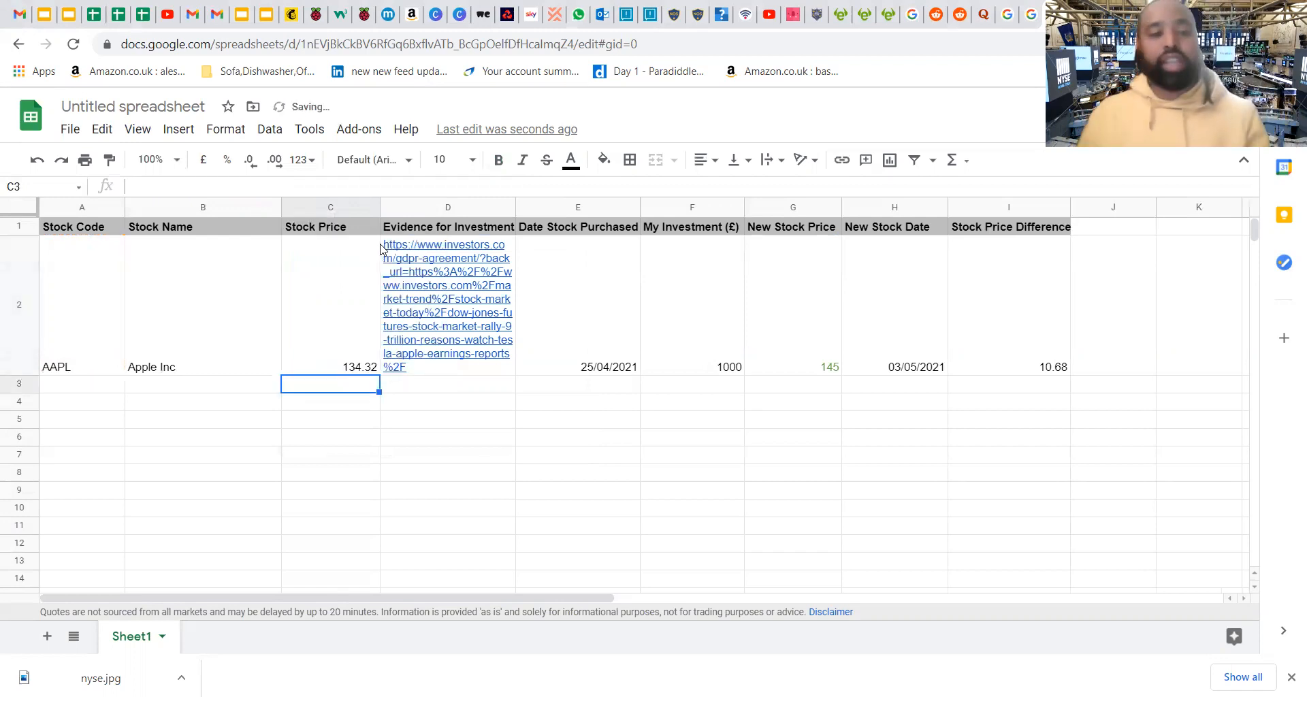
Open the Evidence for Investment link in D2 and accept the Investor's Business Daily data agreement to reach the article
{"action": "left_click", "coordinate": [464, 372]}
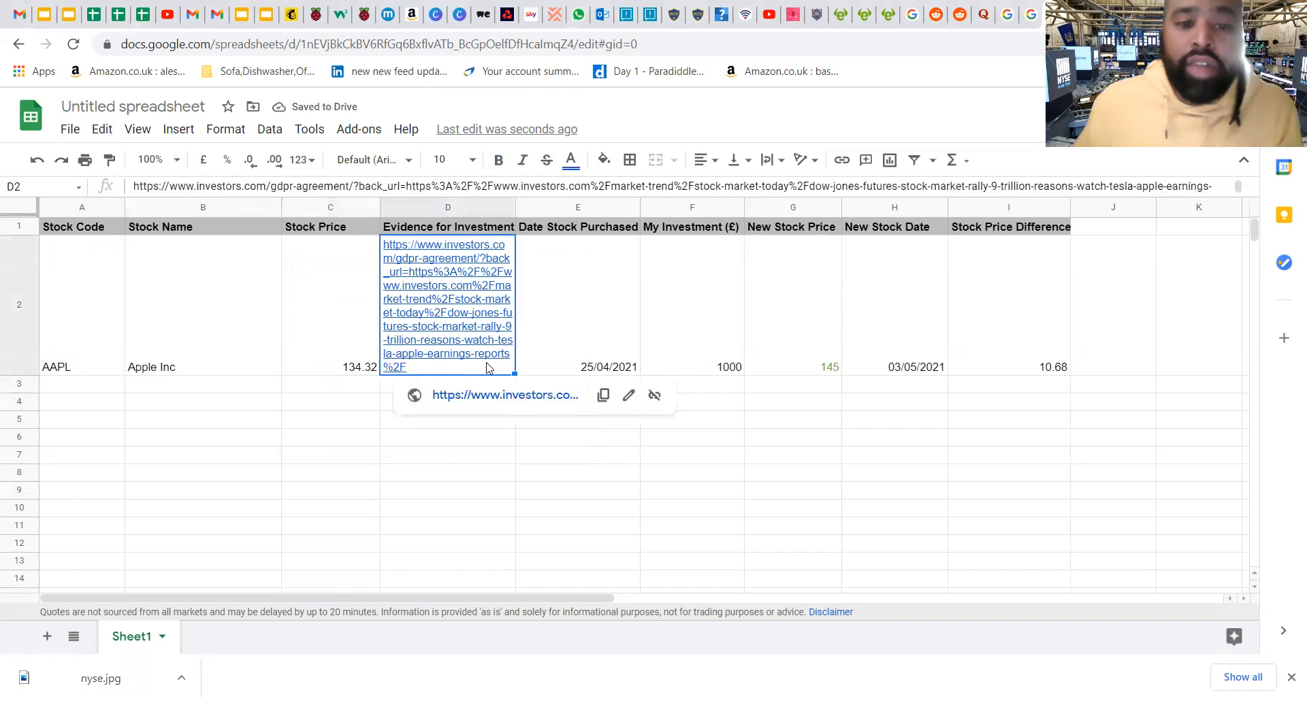
{"action": "left_click", "coordinate": [487, 398]}
{"action": "scroll", "coordinate": [648, 362], "scroll_direction": "down", "scroll_amount": 3}
{"action": "scroll", "coordinate": [719, 384], "scroll_direction": "up", "scroll_amount": 2}
{"action": "scroll", "coordinate": [719, 384], "scroll_direction": "down", "scroll_amount": 2}
{"action": "left_click", "coordinate": [707, 622]}
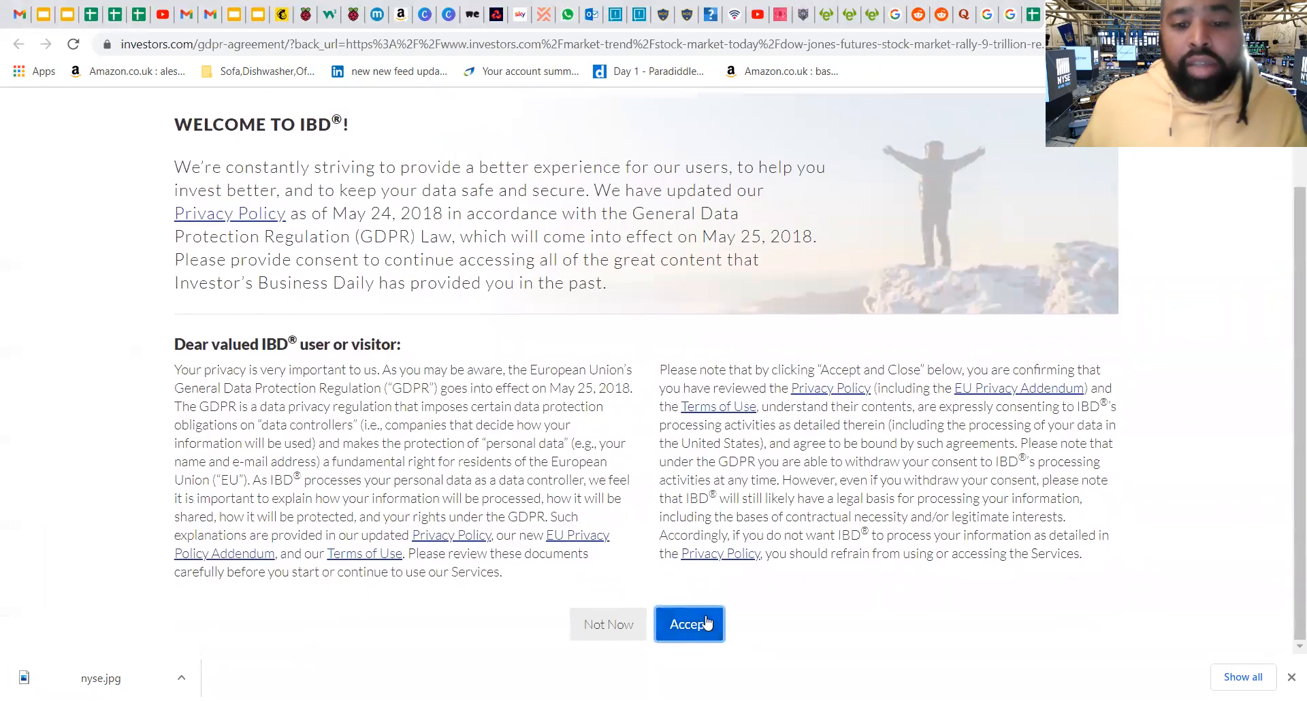
{"action": "left_click", "coordinate": [611, 623]}
{"action": "left_click", "coordinate": [743, 490]}
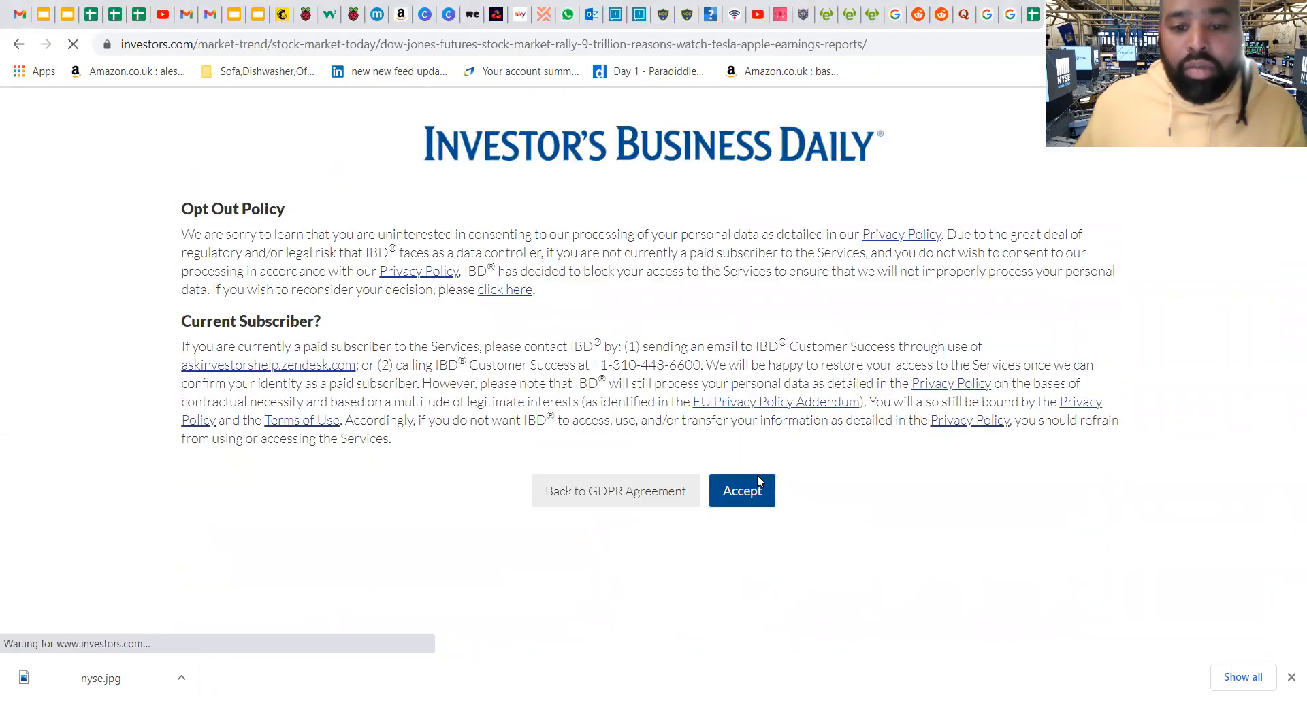
Skim the Investor's Business Daily article for its coverage of Apple and the stock market, and return to the spreadsheet
{"action": "scroll", "coordinate": [469, 441], "scroll_direction": "down", "scroll_amount": 5}
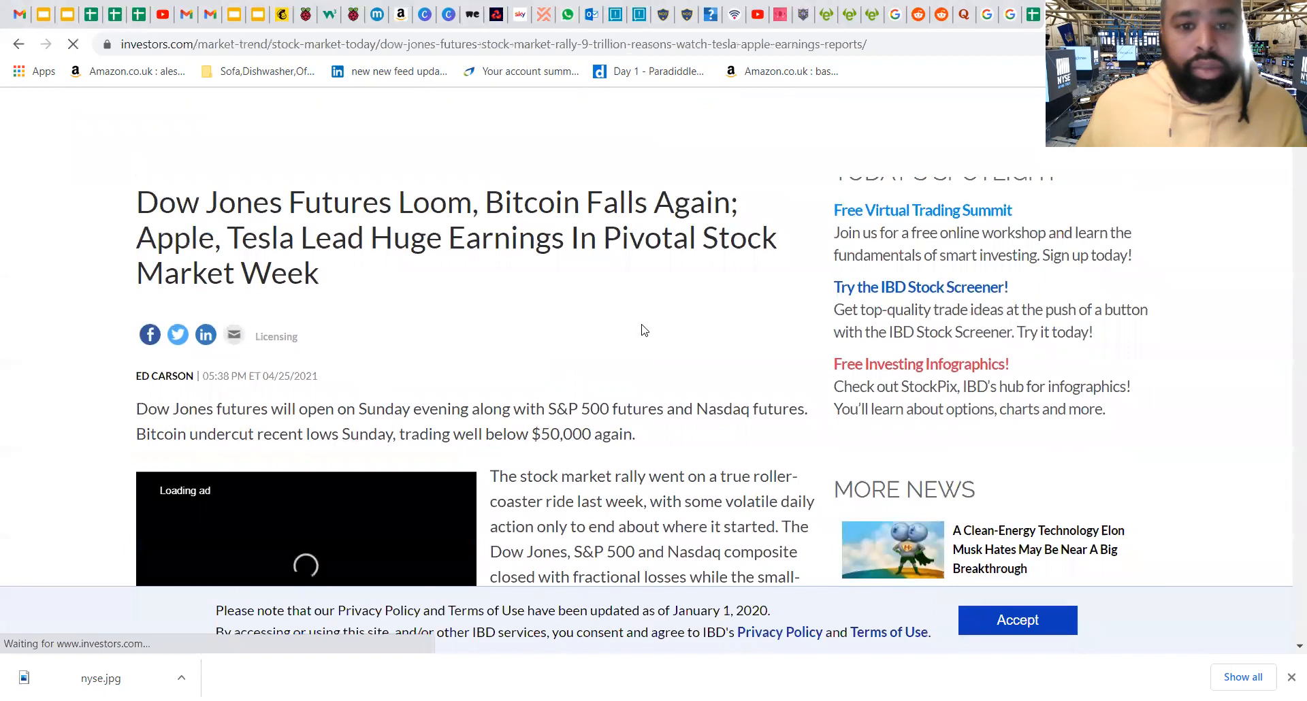
{"action": "scroll", "coordinate": [642, 327], "scroll_direction": "down", "scroll_amount": 6}
{"action": "scroll", "coordinate": [680, 365], "scroll_direction": "down", "scroll_amount": 2}
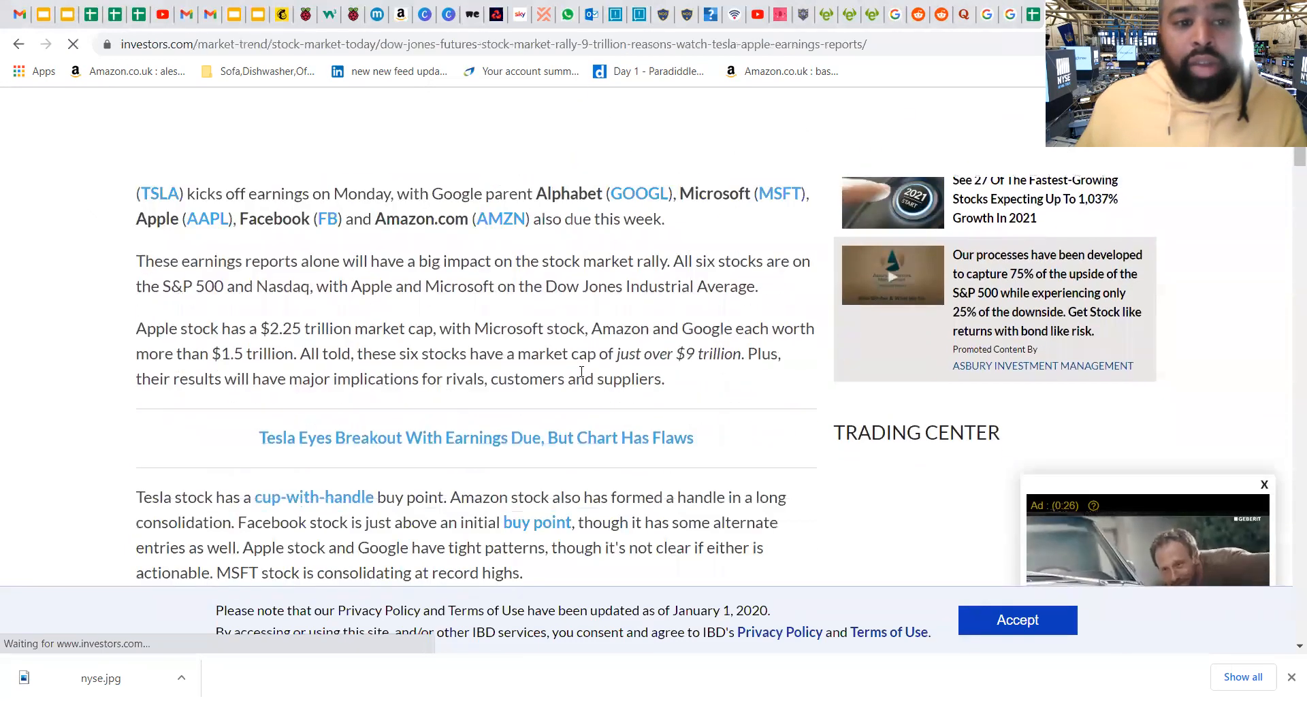
{"action": "scroll", "coordinate": [579, 374], "scroll_direction": "up", "scroll_amount": 3}
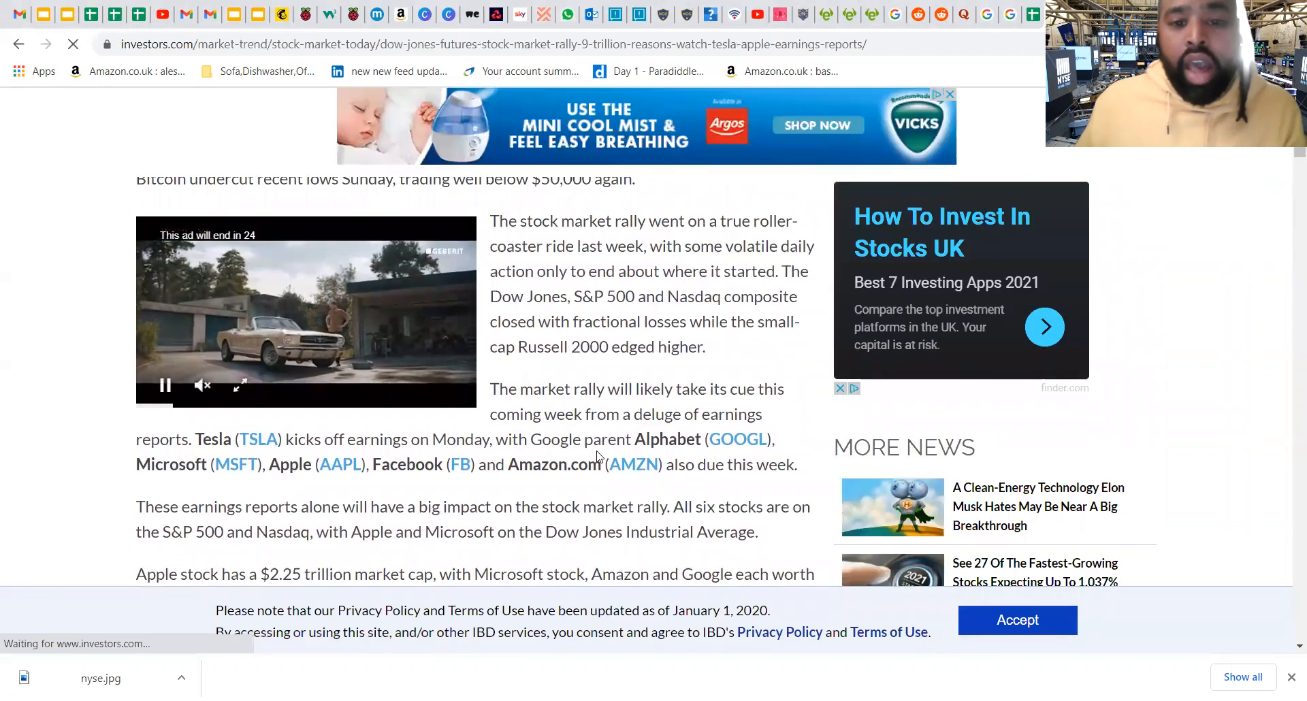
{"action": "scroll", "coordinate": [444, 409], "scroll_direction": "down", "scroll_amount": 12}
{"action": "scroll", "coordinate": [463, 402], "scroll_direction": "up", "scroll_amount": 1}
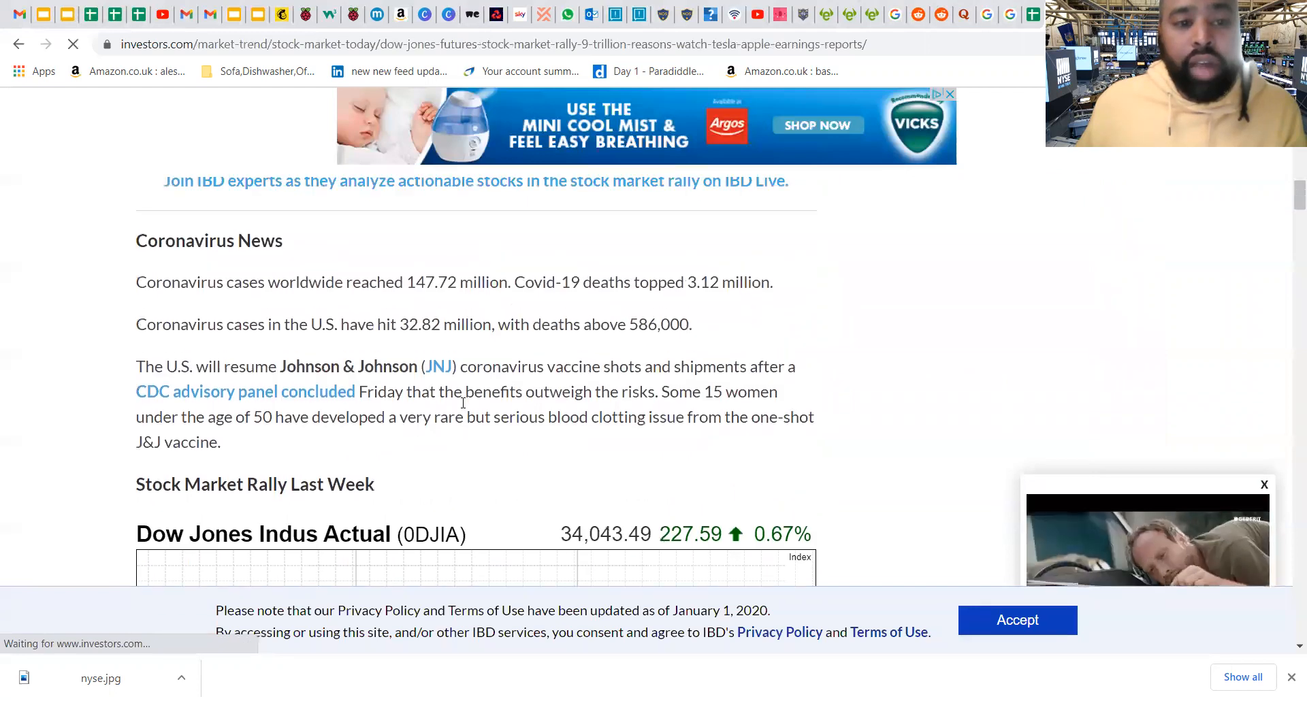
{"action": "scroll", "coordinate": [462, 416], "scroll_direction": "down", "scroll_amount": 3}
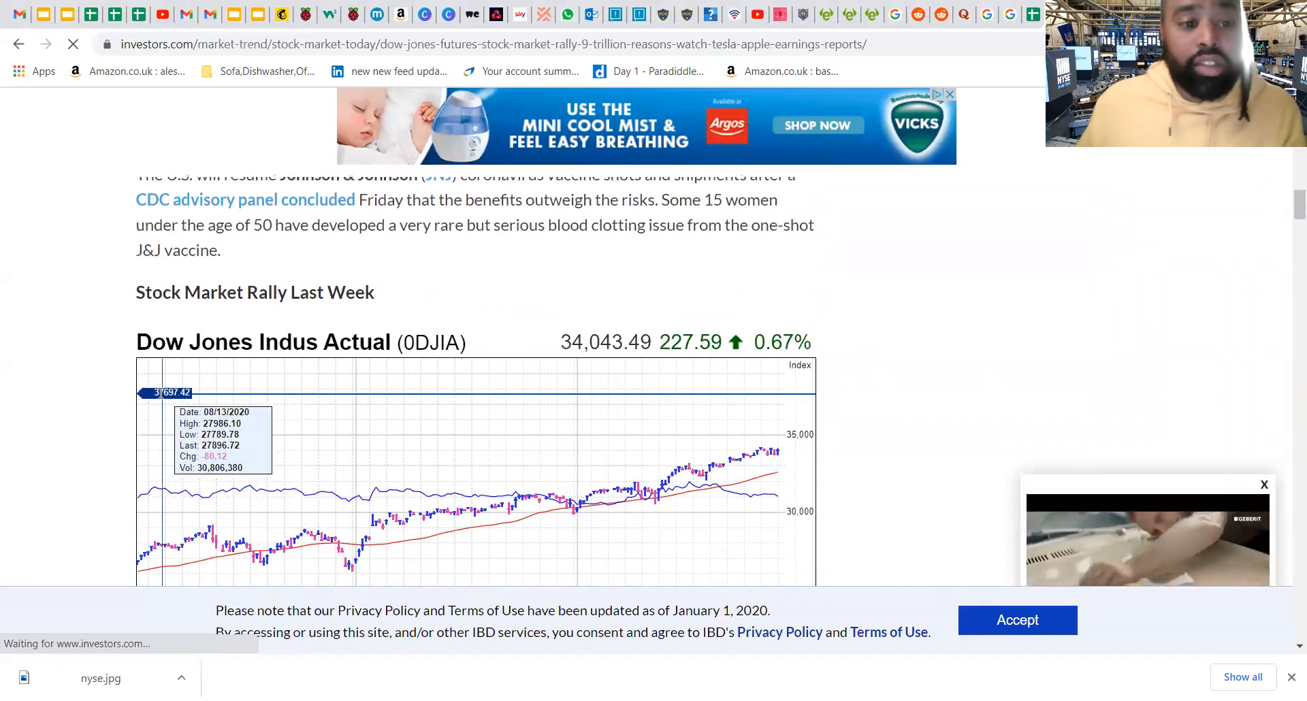
{"action": "scroll", "coordinate": [106, 391], "scroll_direction": "down", "scroll_amount": 9}
{"action": "scroll", "coordinate": [107, 393], "scroll_direction": "down", "scroll_amount": 12}
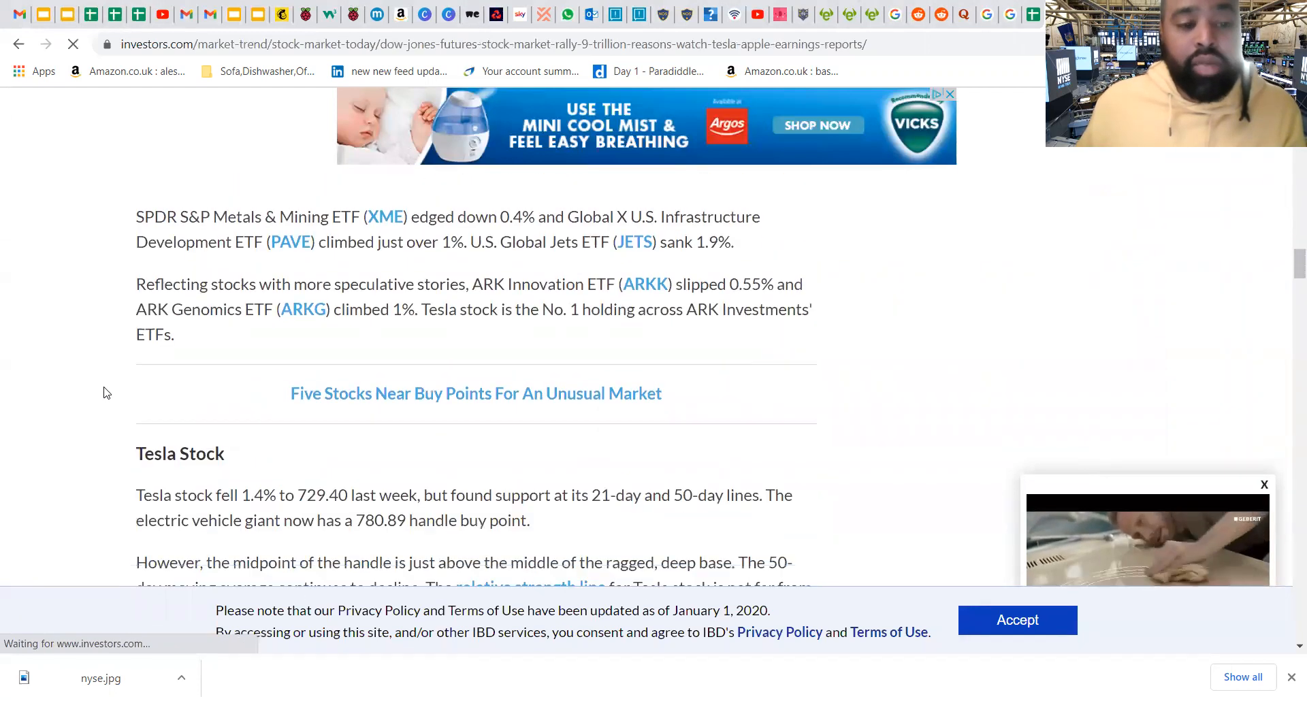
{"action": "scroll", "coordinate": [109, 392], "scroll_direction": "up", "scroll_amount": 20}
{"action": "scroll", "coordinate": [155, 379], "scroll_direction": "up", "scroll_amount": 6}
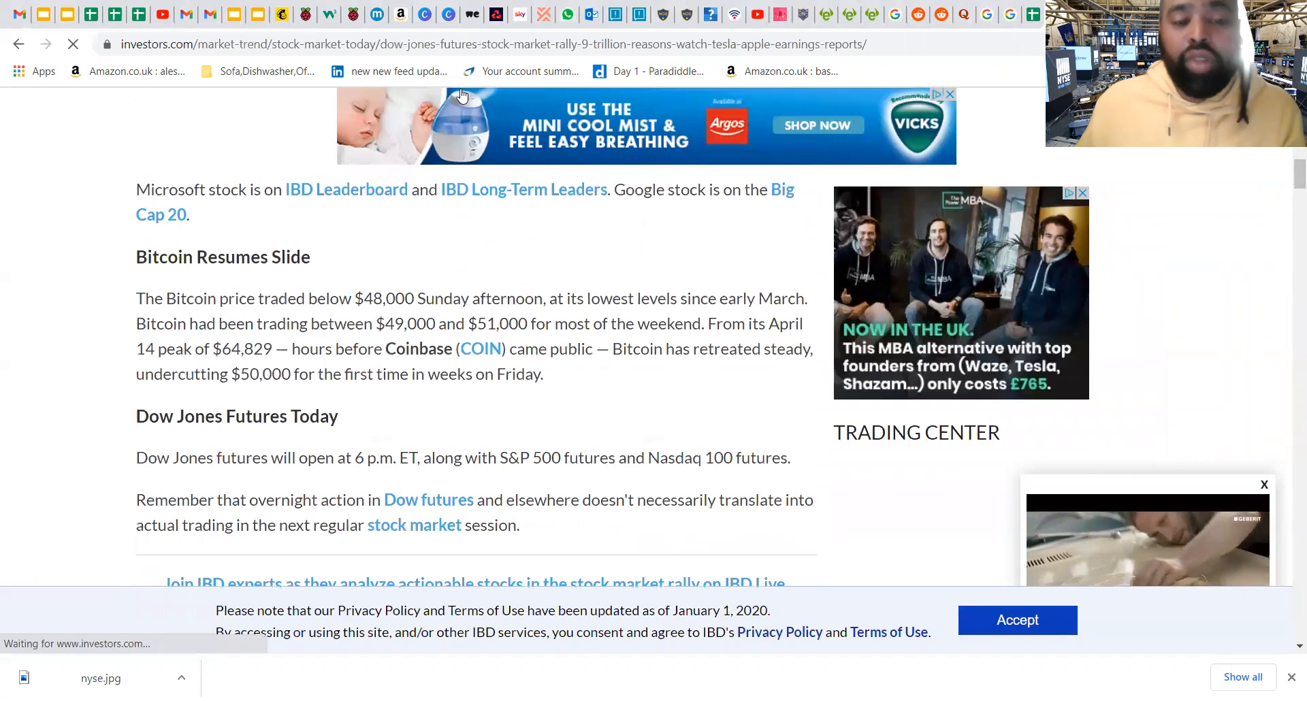
{"action": "left_click", "coordinate": [1034, 15]}
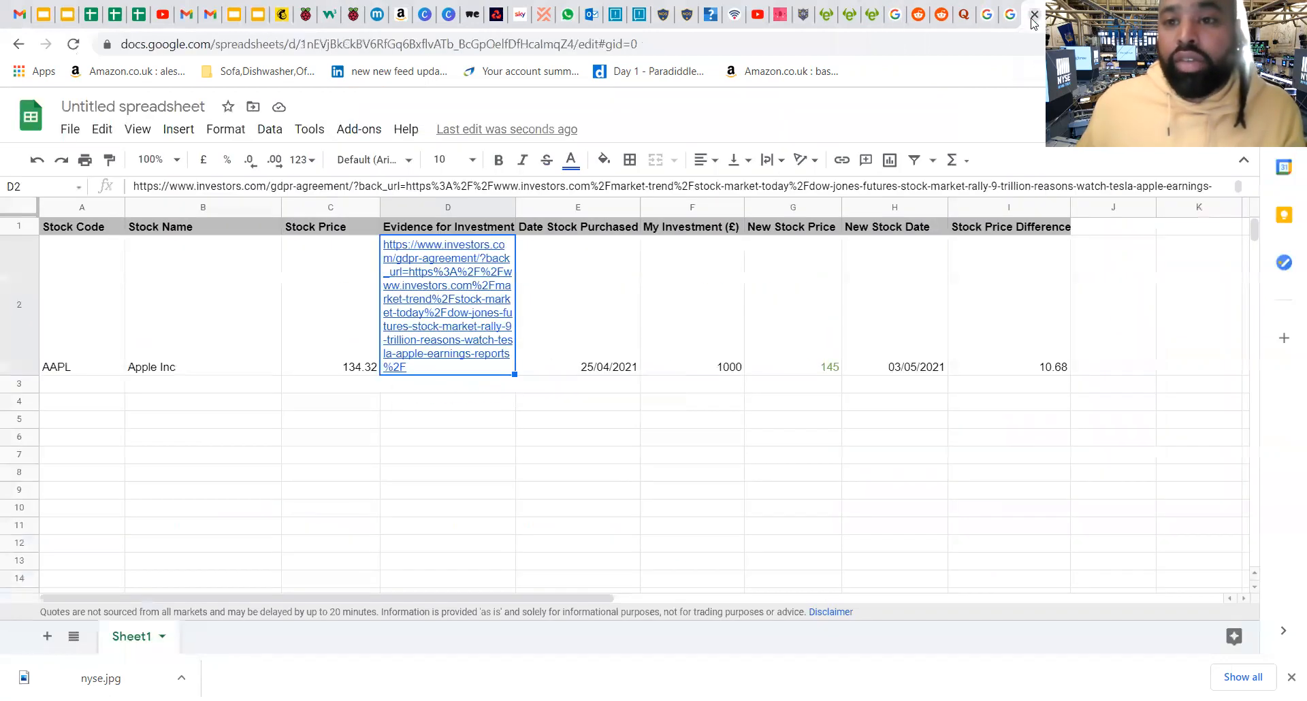
Review the Apple row's purchase date, investment amount, new stock price and new stock date in E2 through H2
{"action": "left_click", "coordinate": [534, 318]}
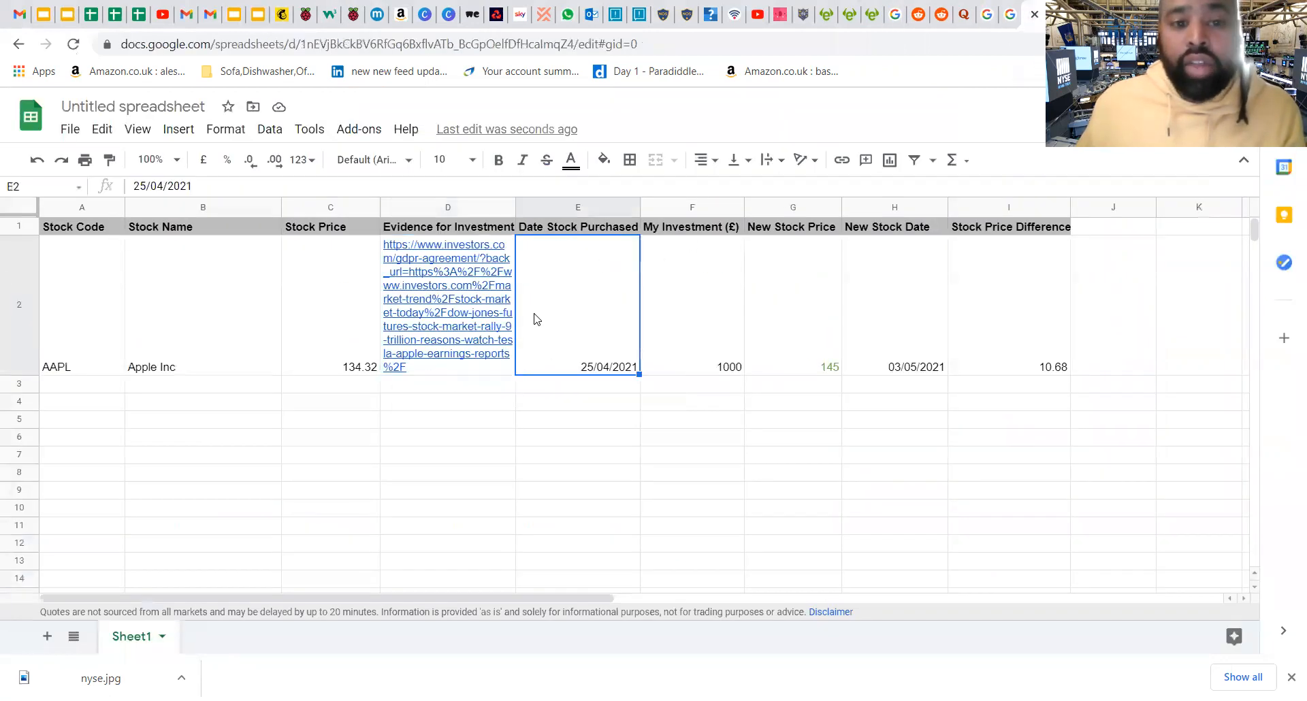
{"action": "left_click", "coordinate": [601, 416]}
{"action": "left_click", "coordinate": [589, 318]}
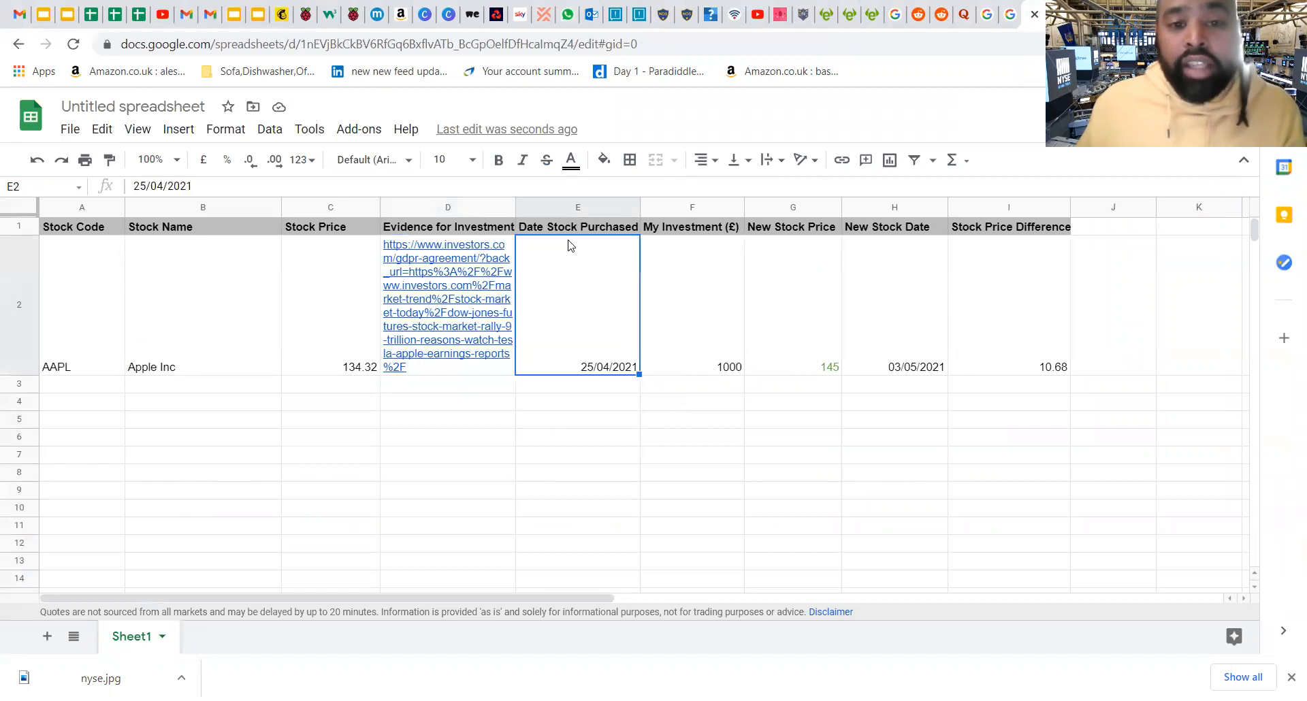
{"action": "left_click", "coordinate": [708, 353]}
{"action": "left_click", "coordinate": [817, 360]}
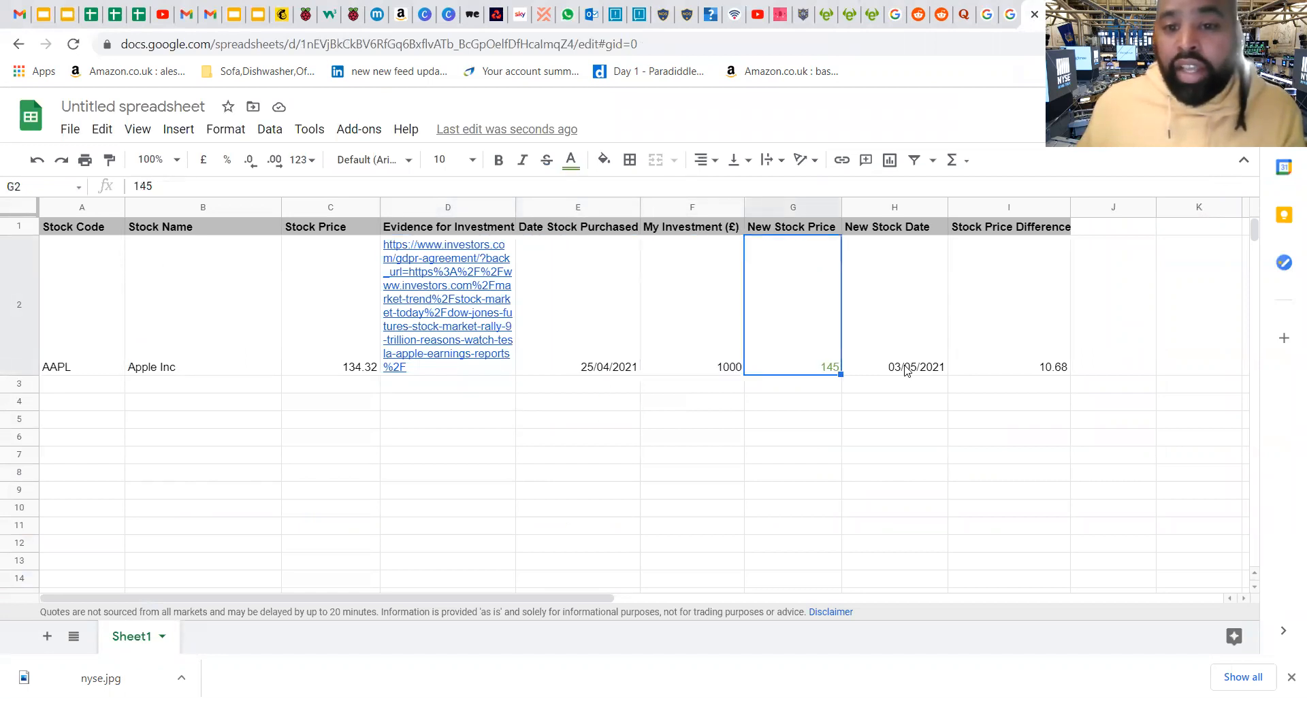
{"action": "left_click", "coordinate": [909, 364]}
Re-enter the stock price difference formula in I2 as =sum(g2-c2)
{"action": "left_click", "coordinate": [1028, 360]}
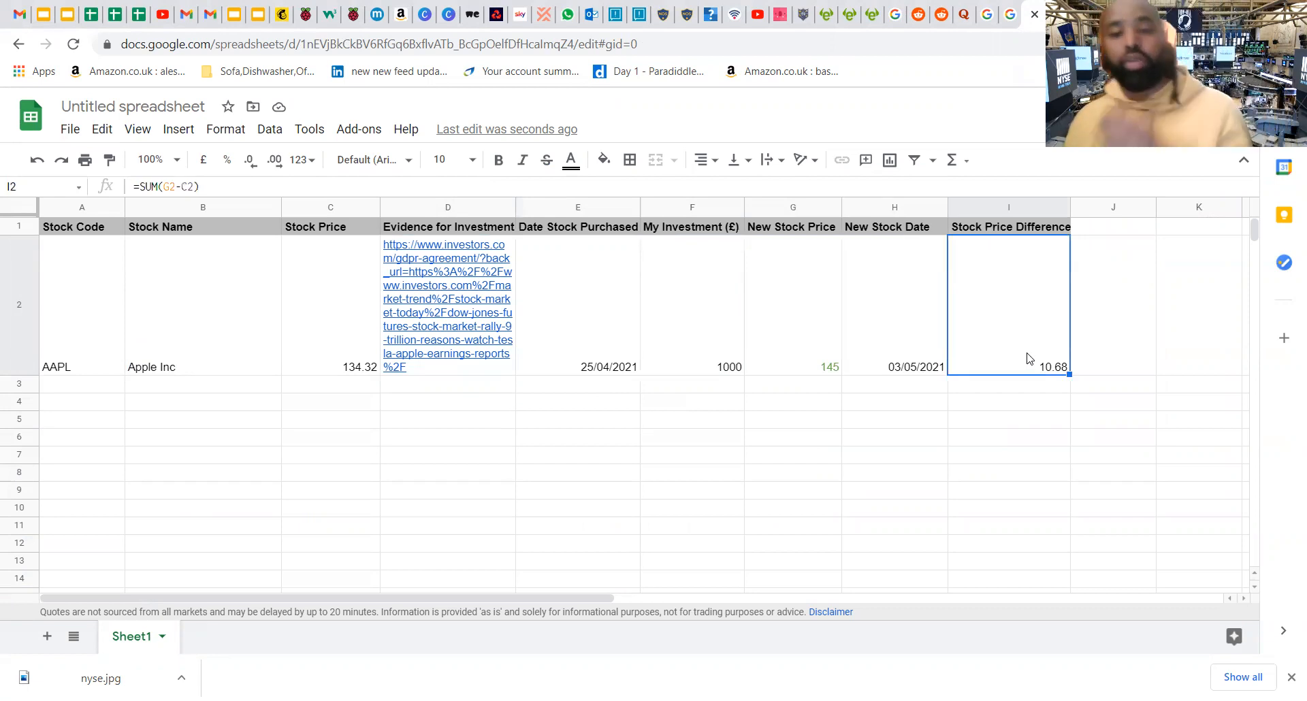
{"action": "double_click", "coordinate": [1012, 307]}
{"action": "left_click_drag", "start_coordinate": [1028, 253], "coordinate": [934, 243]}
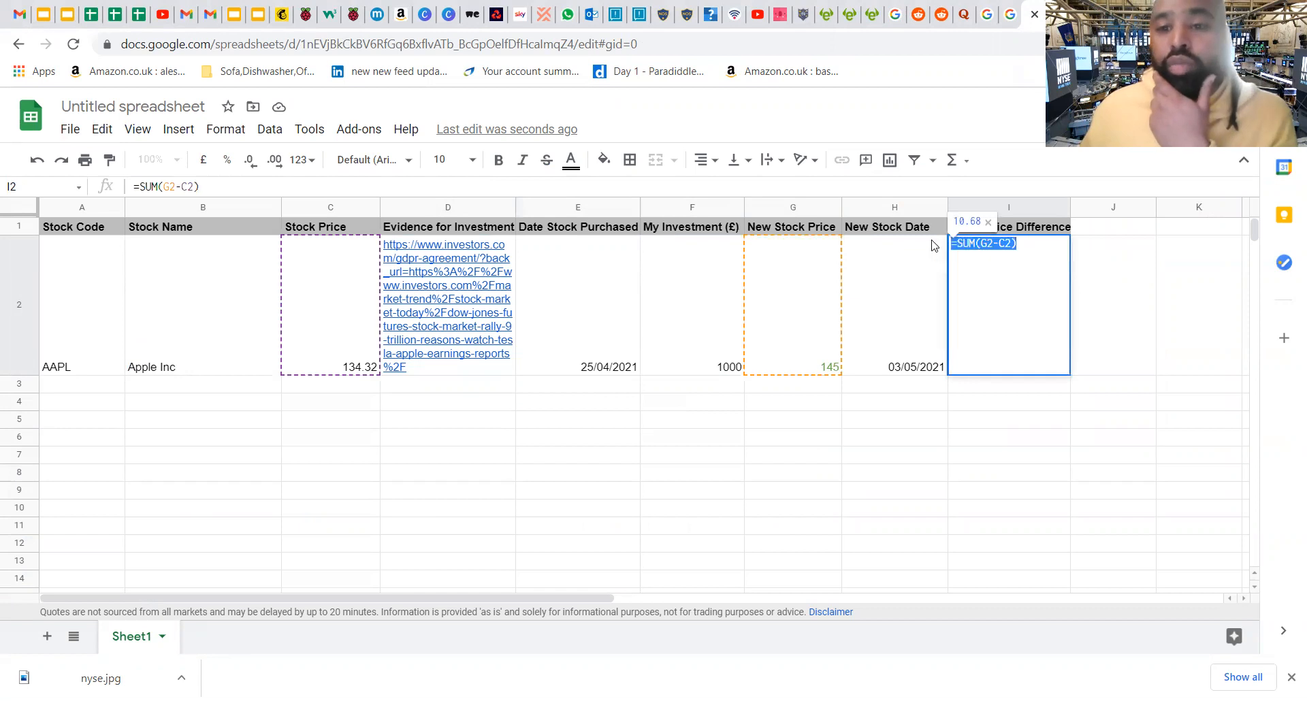
{"action": "key", "text": "BackSpace"}
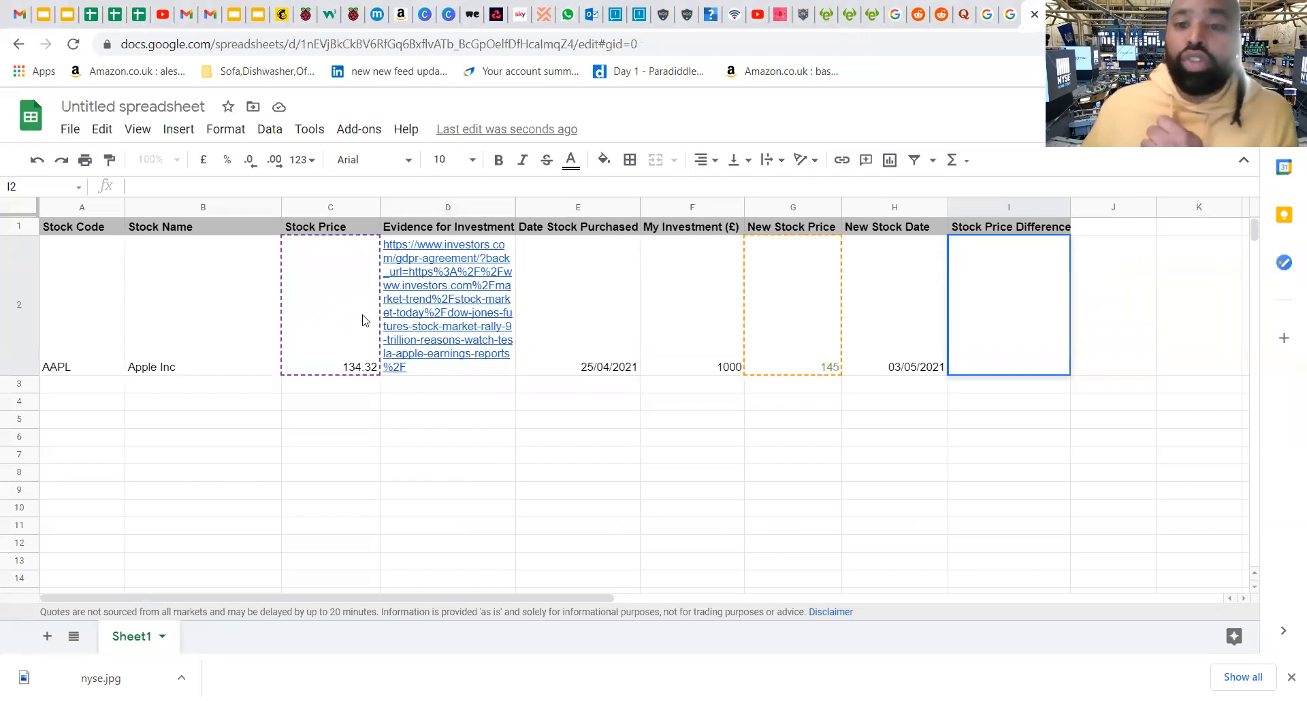
{"action": "type", "text": "=sum("}
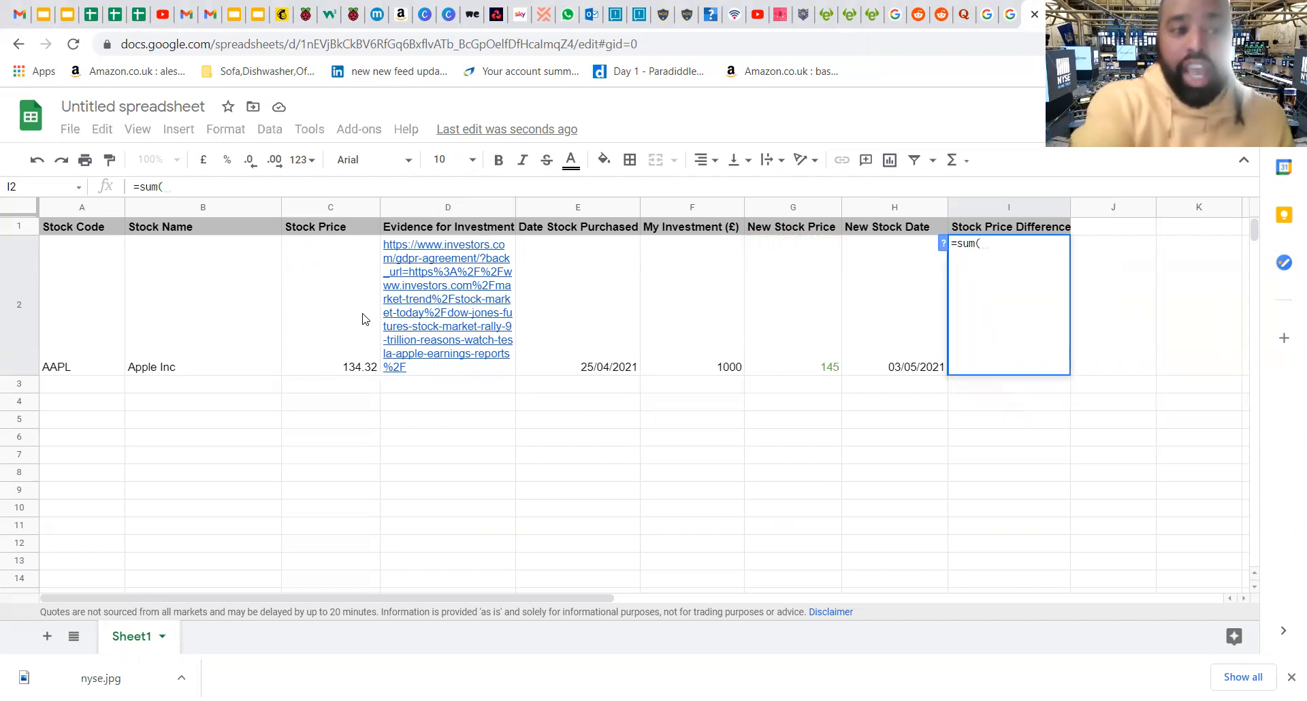
{"action": "type", "text": "g2-"}
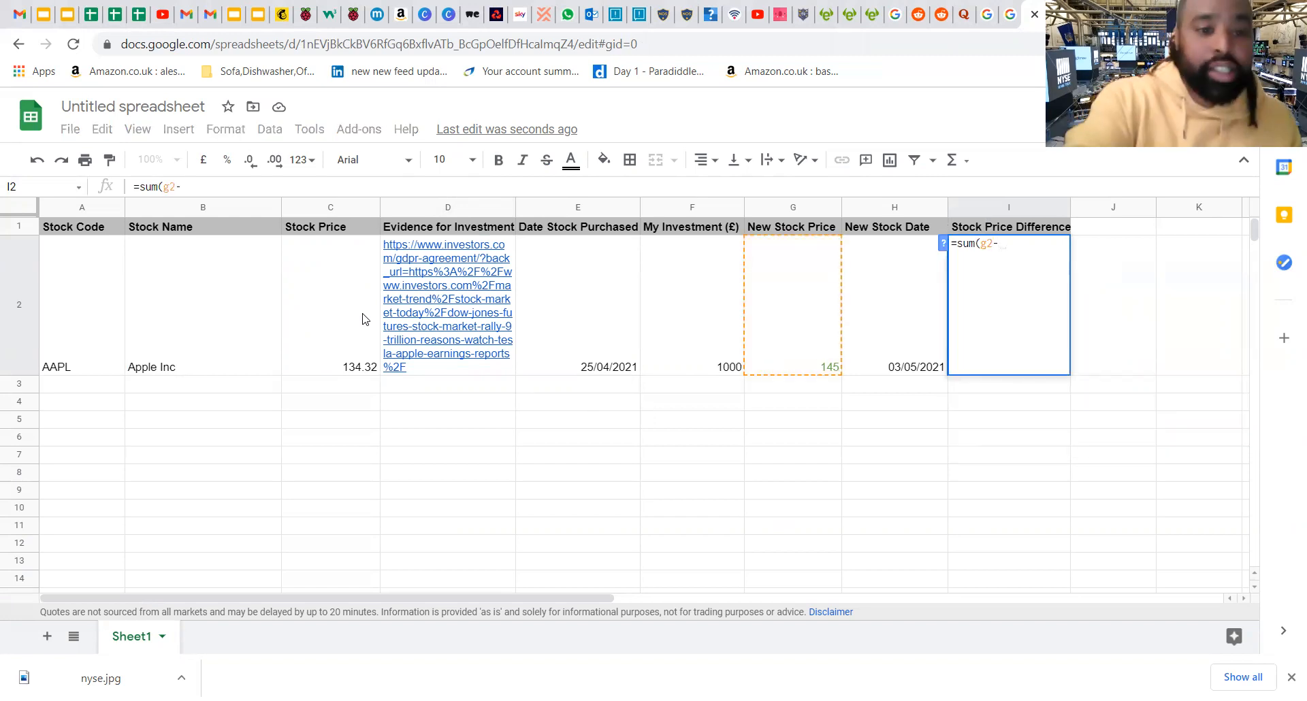
{"action": "type", "text": "c2"}
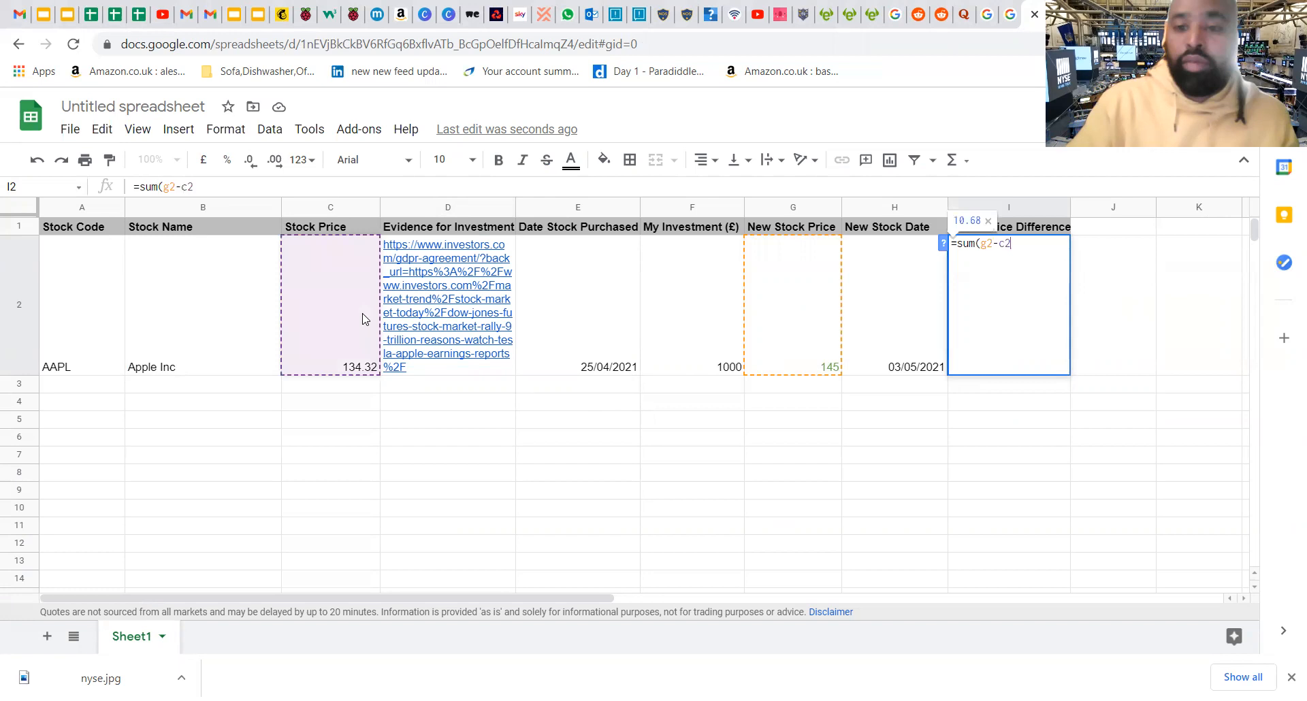
{"action": "key", "text": "Return"}
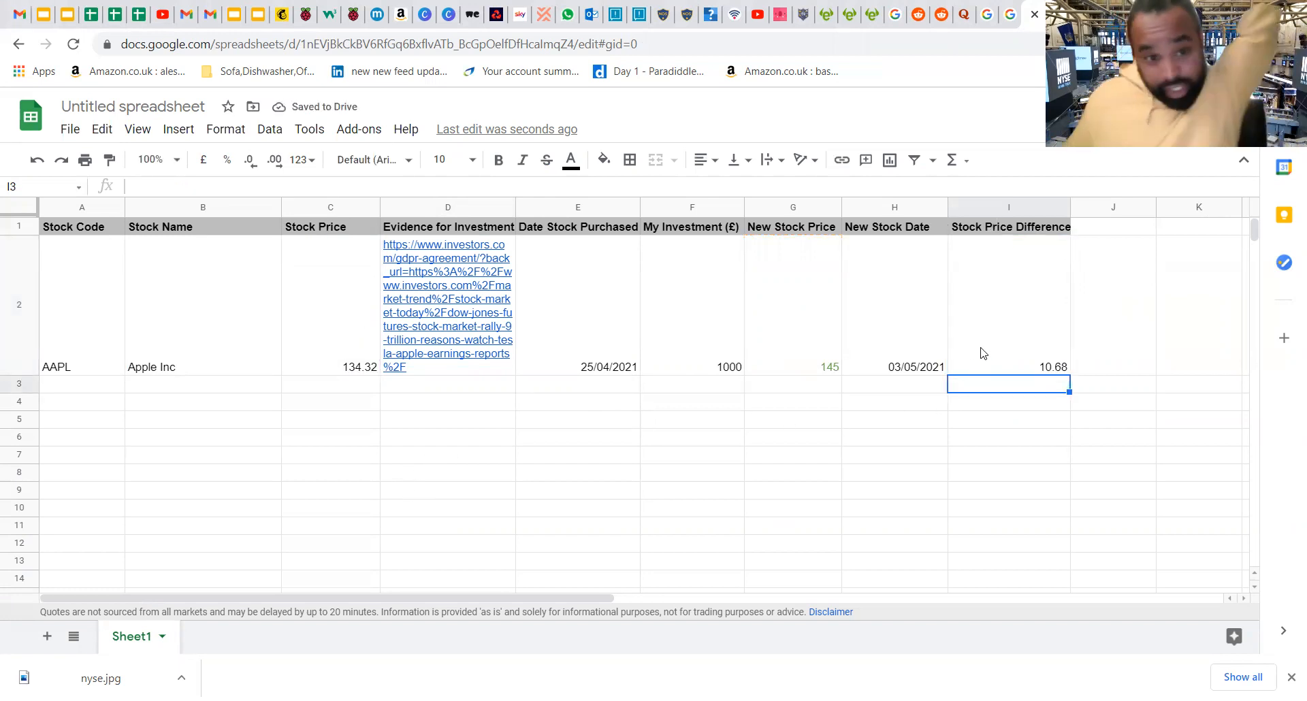
{"action": "left_click", "coordinate": [1012, 352]}
{"action": "left_click_drag", "start_coordinate": [1043, 381], "coordinate": [1042, 423]}
{"action": "left_click", "coordinate": [1021, 352]}
{"action": "left_click", "coordinate": [1004, 400]}
{"action": "left_click", "coordinate": [980, 371]}
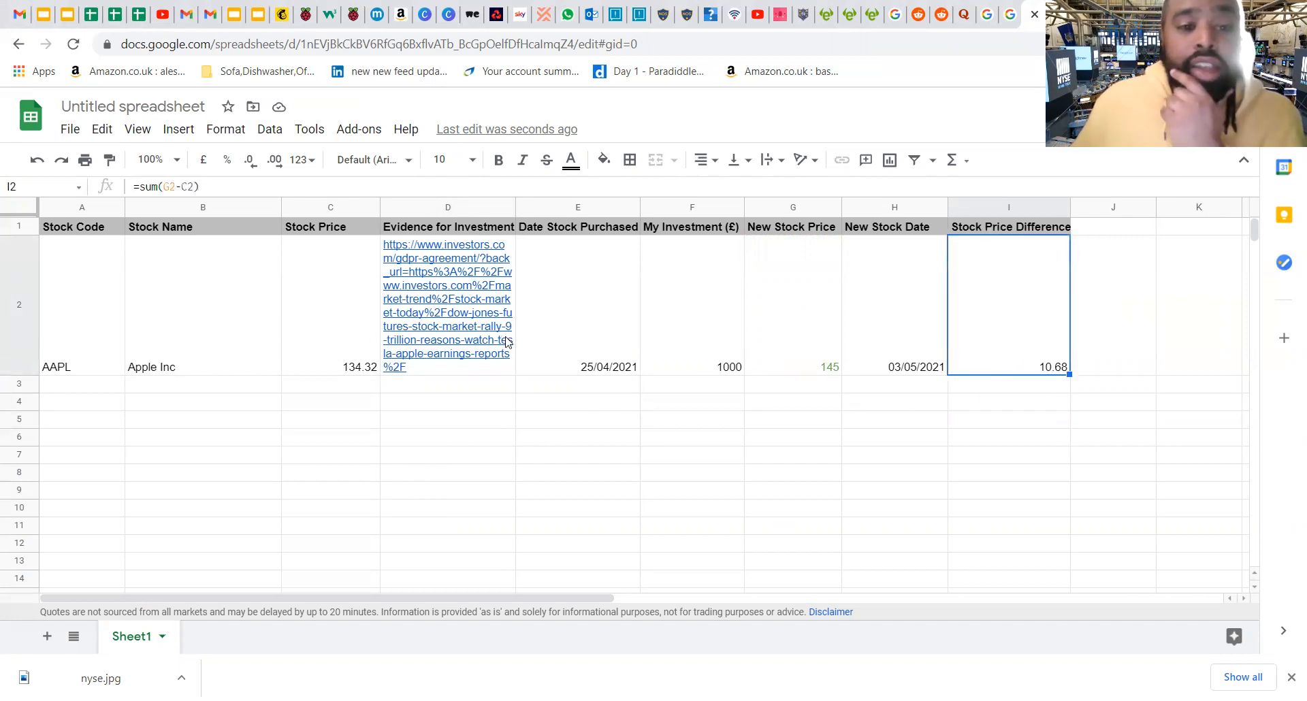
Apply green text colour to the New Stock Price value in G2
{"action": "left_click", "coordinate": [801, 352]}
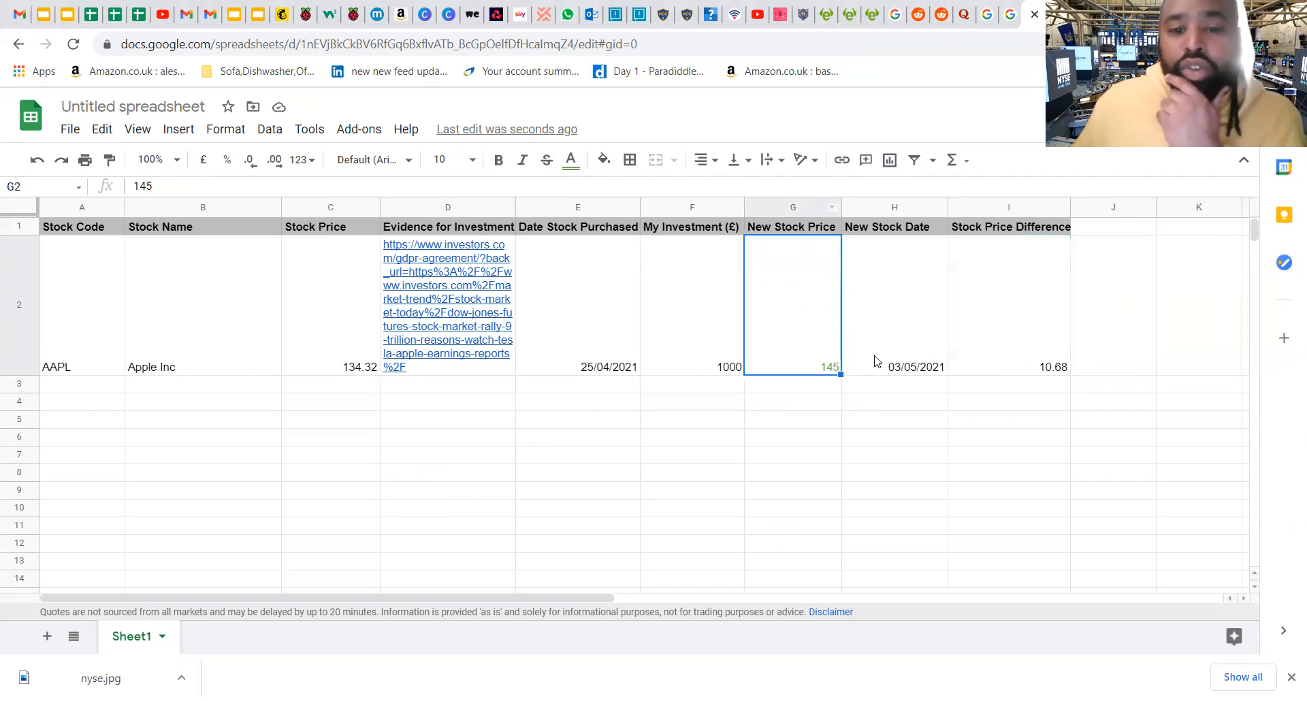
{"action": "double_click", "coordinate": [819, 347]}
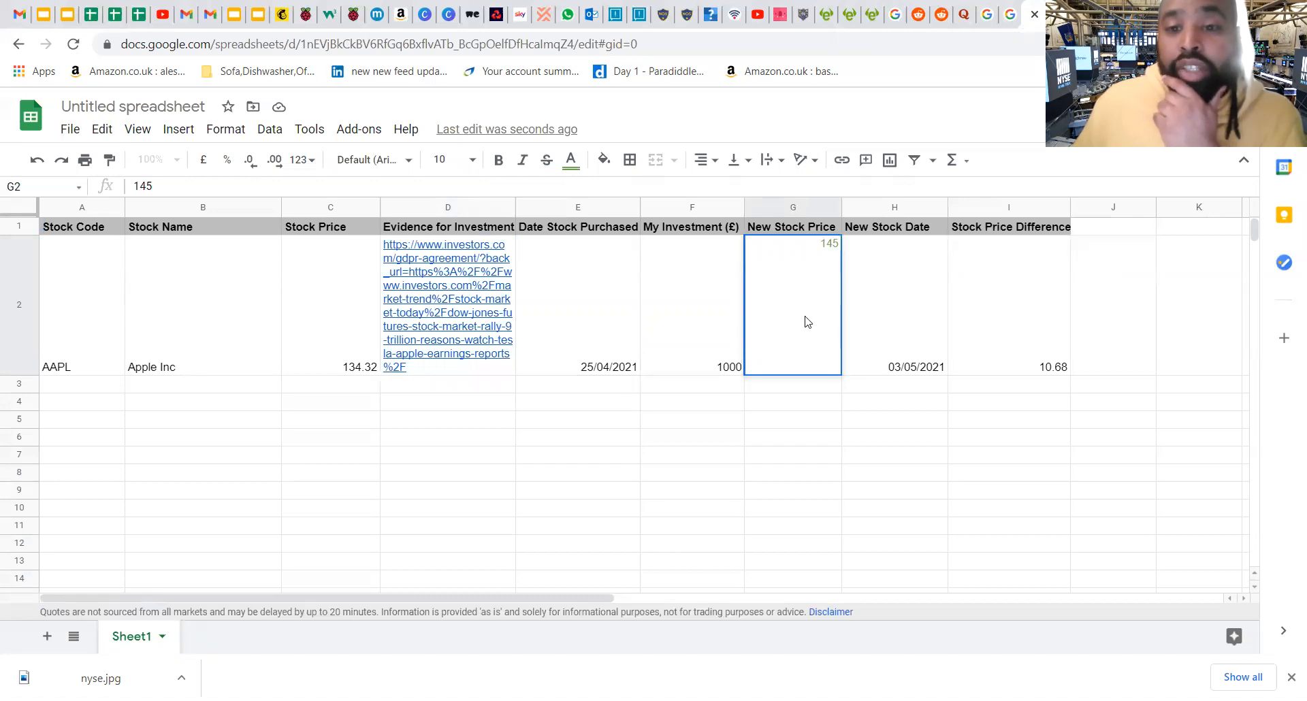
{"action": "key", "text": "ctrl+a"}
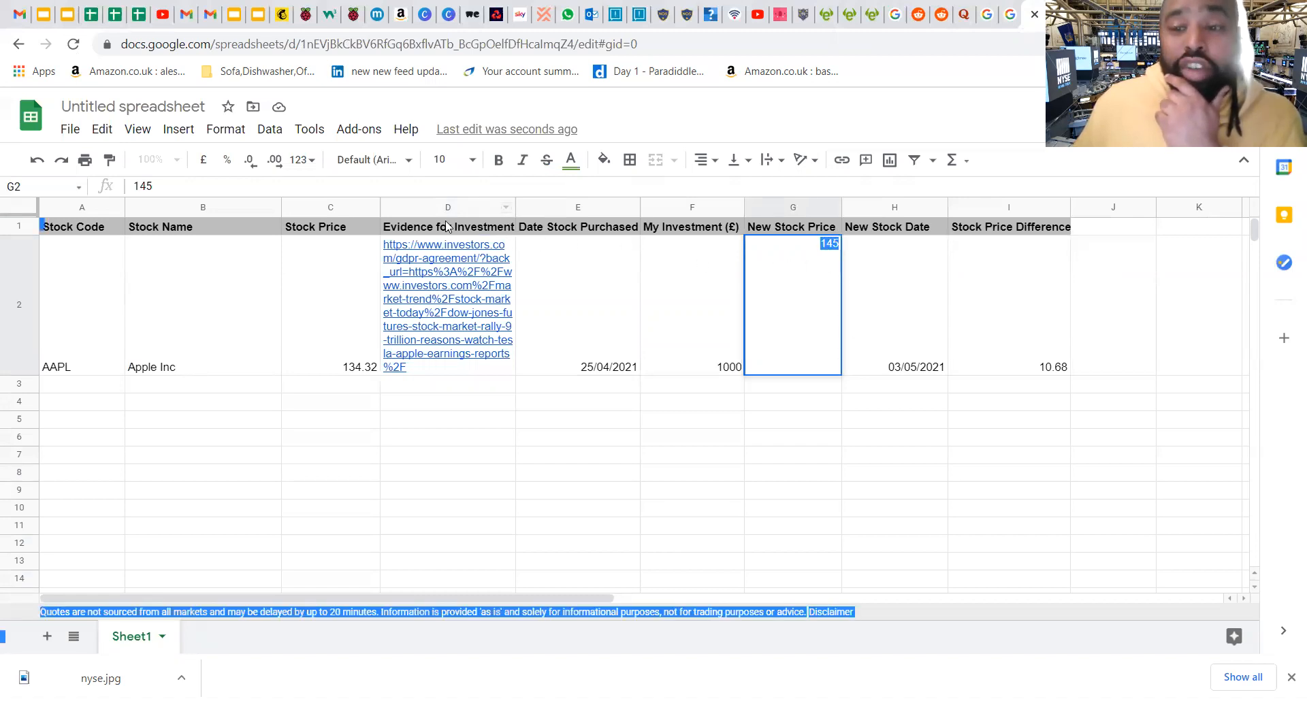
{"action": "left_click", "coordinate": [570, 161]}
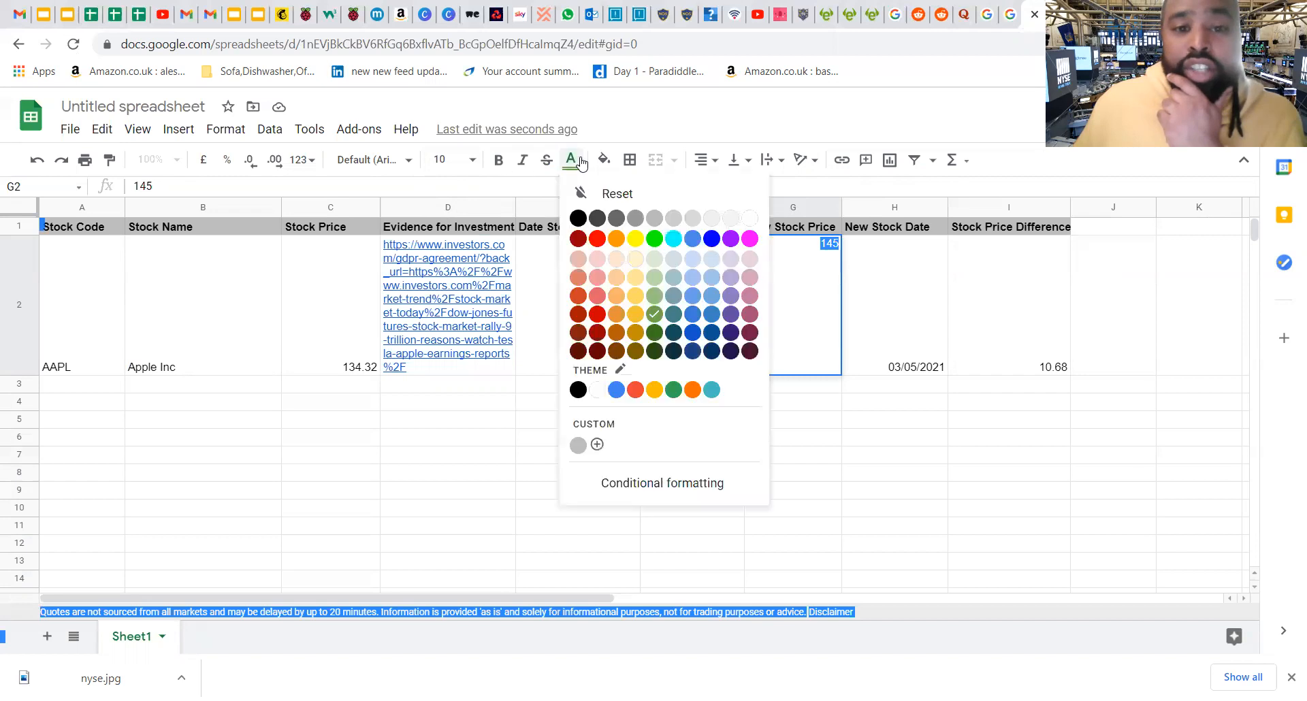
{"action": "left_click", "coordinate": [654, 312]}
{"action": "left_click", "coordinate": [693, 438]}
Set the New Stock Price of the Apple row in G2 to 125
{"action": "left_click", "coordinate": [789, 328]}
{"action": "double_click", "coordinate": [798, 368]}
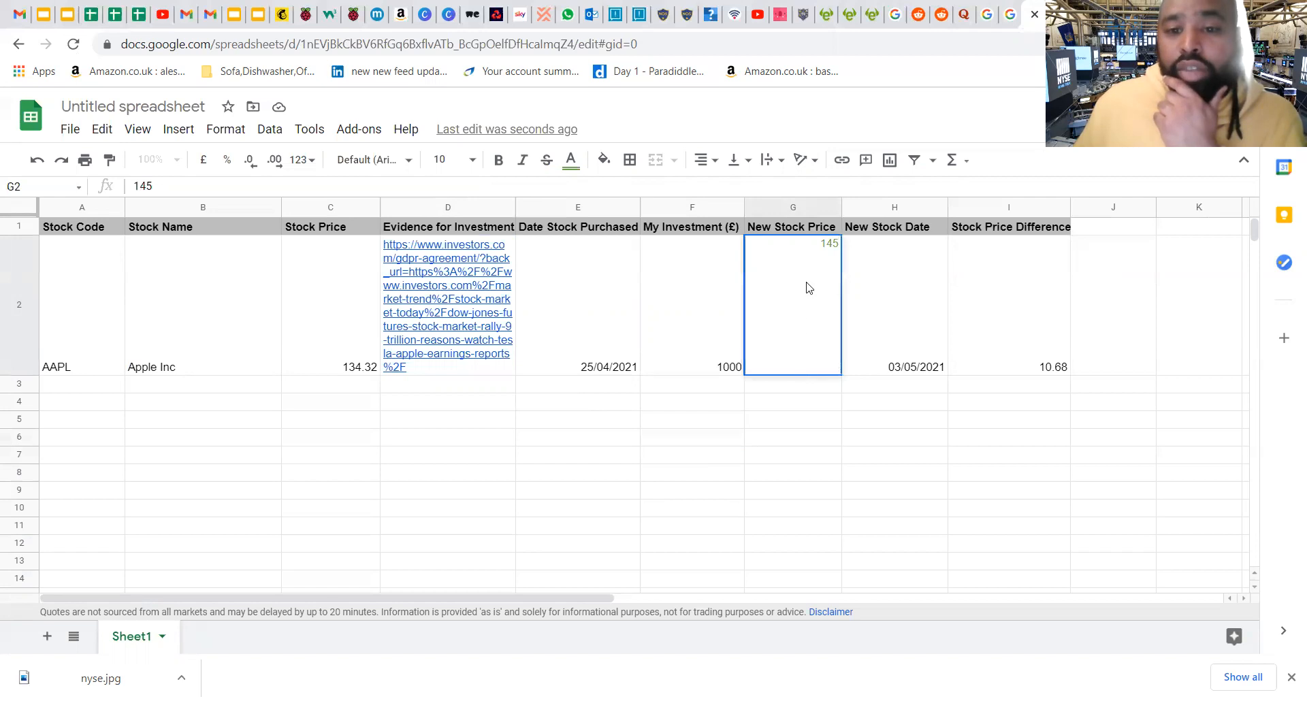
{"action": "double_click", "coordinate": [821, 243]}
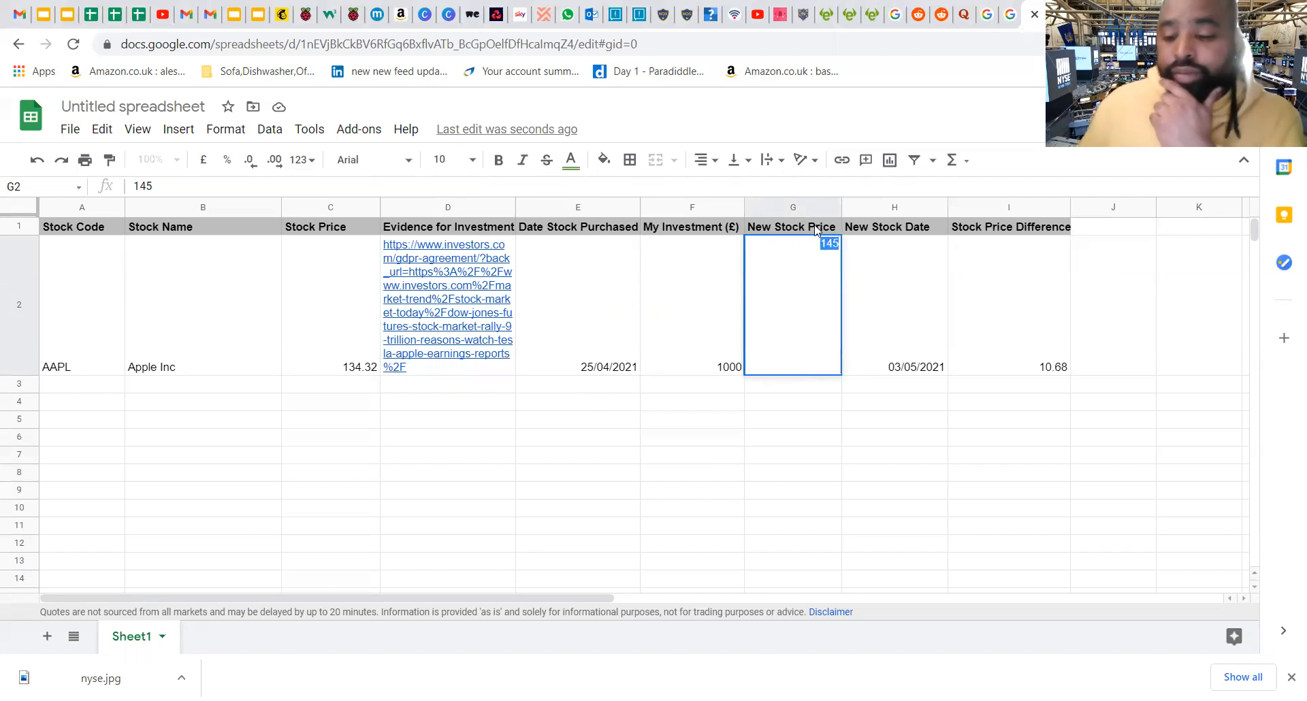
{"action": "type", "text": "125"}
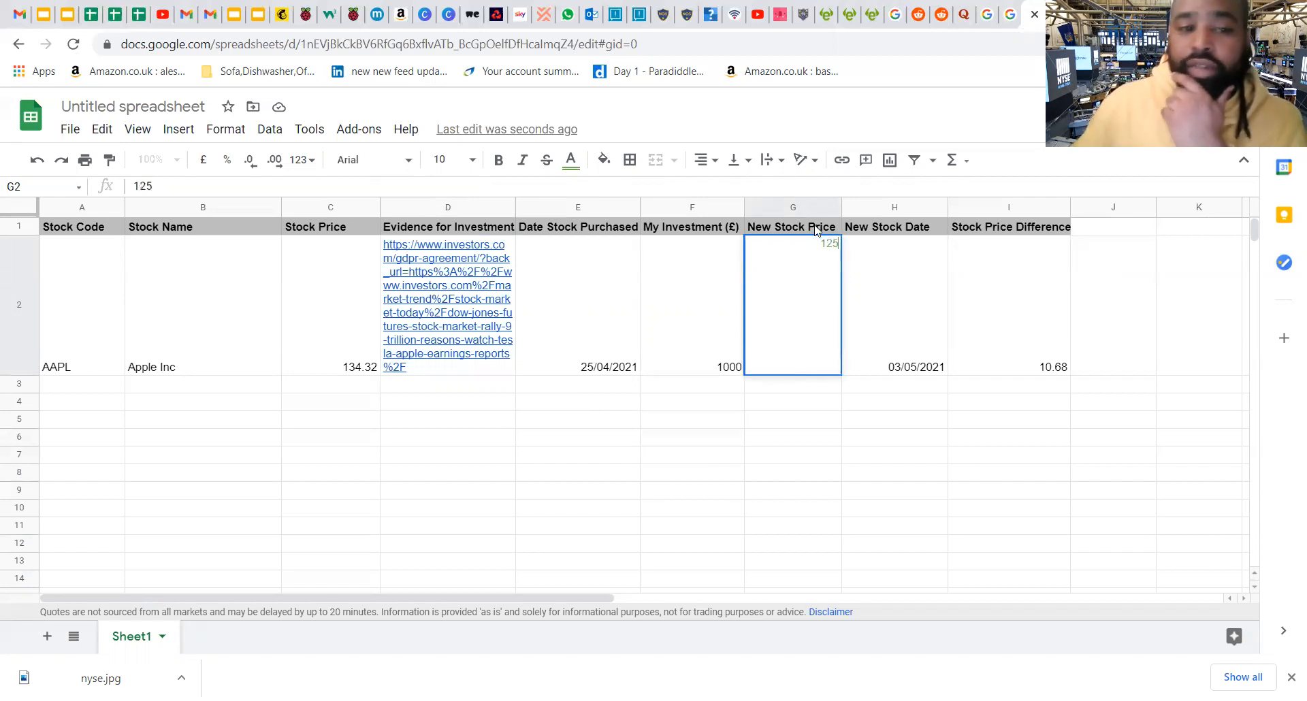
{"action": "left_click", "coordinate": [832, 472]}
Change the text colour of the New Stock Price in G2 to red
{"action": "left_click", "coordinate": [793, 372]}
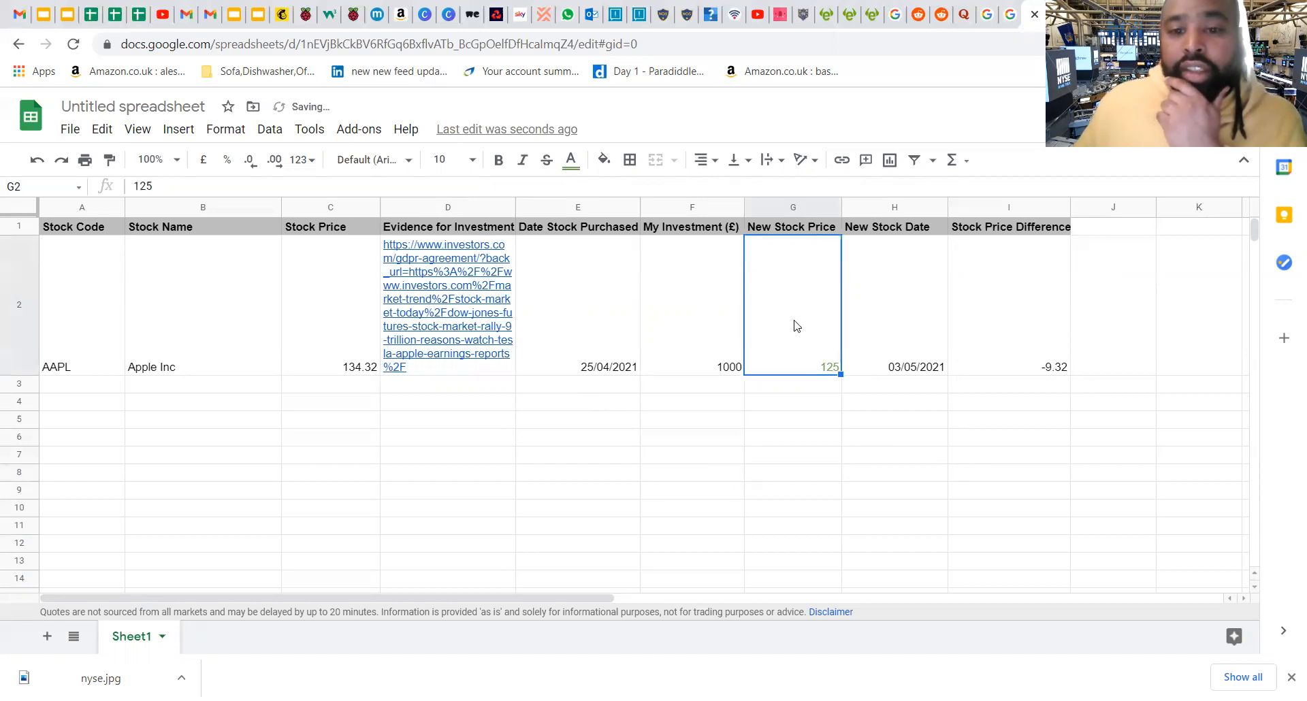
{"action": "left_click", "coordinate": [571, 160]}
{"action": "left_click", "coordinate": [597, 239]}
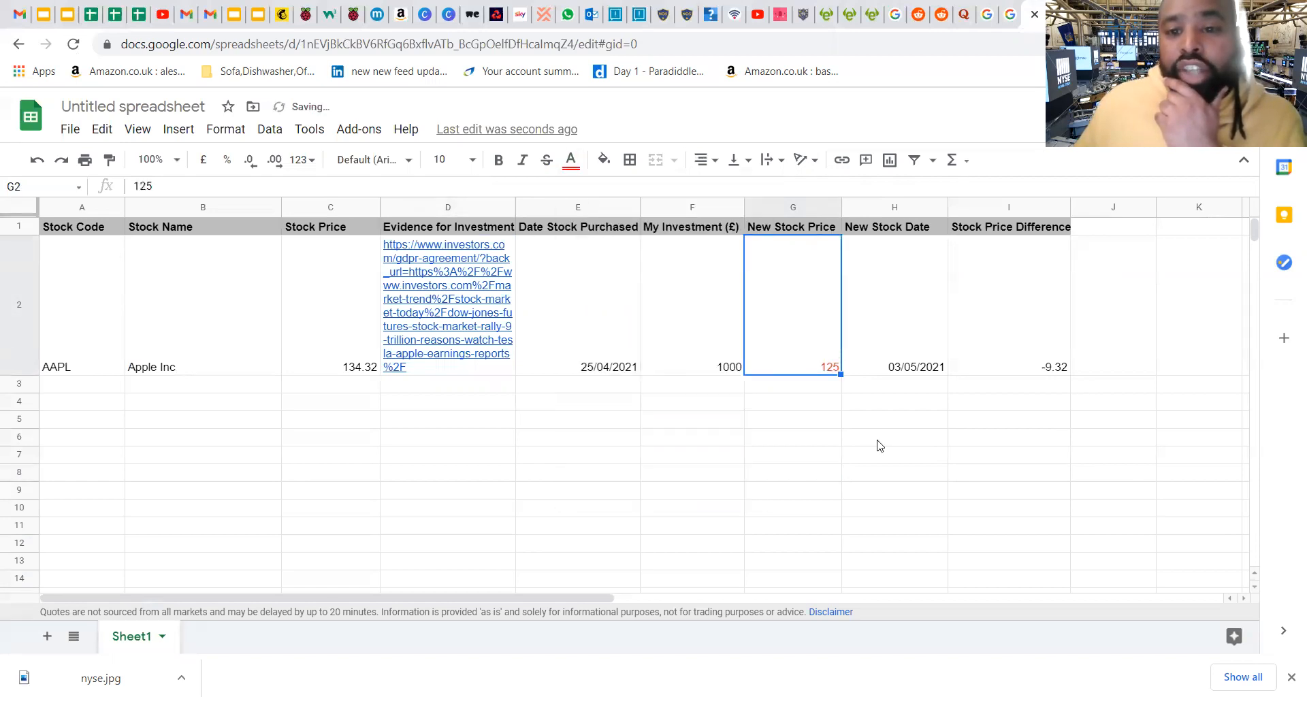
{"action": "left_click", "coordinate": [795, 386]}
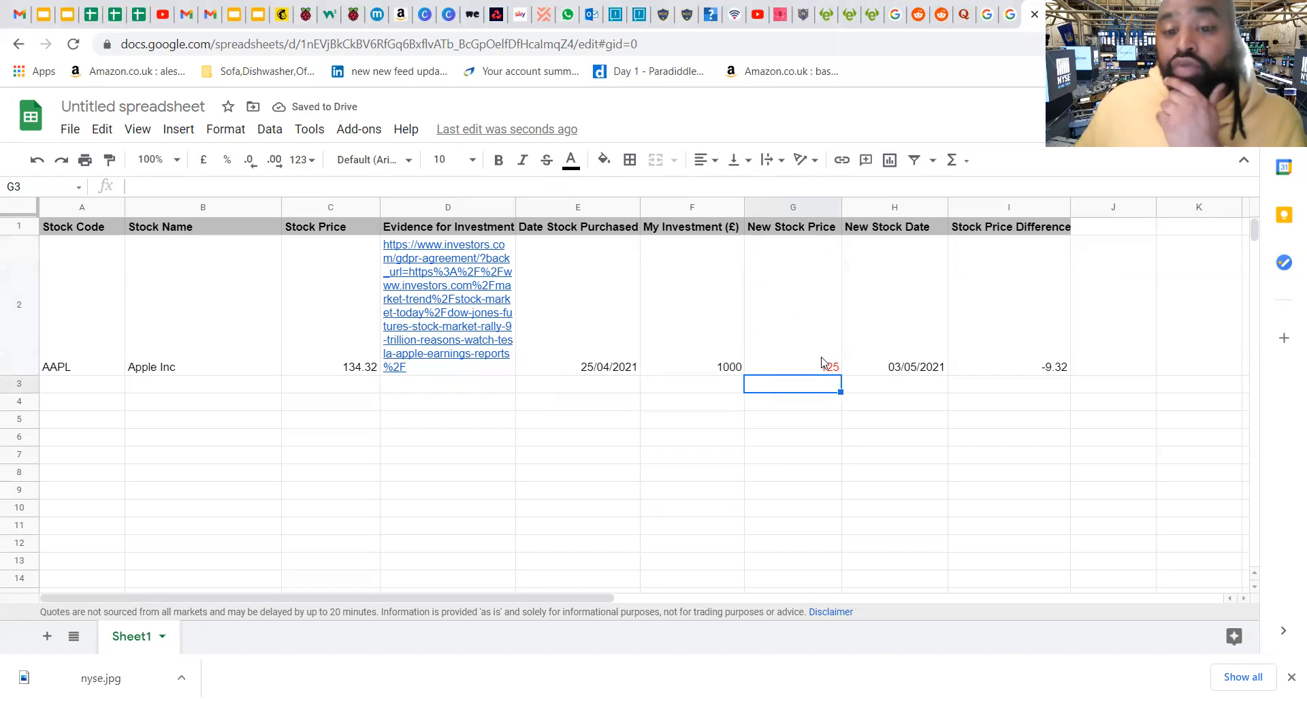
{"action": "left_click", "coordinate": [802, 299]}
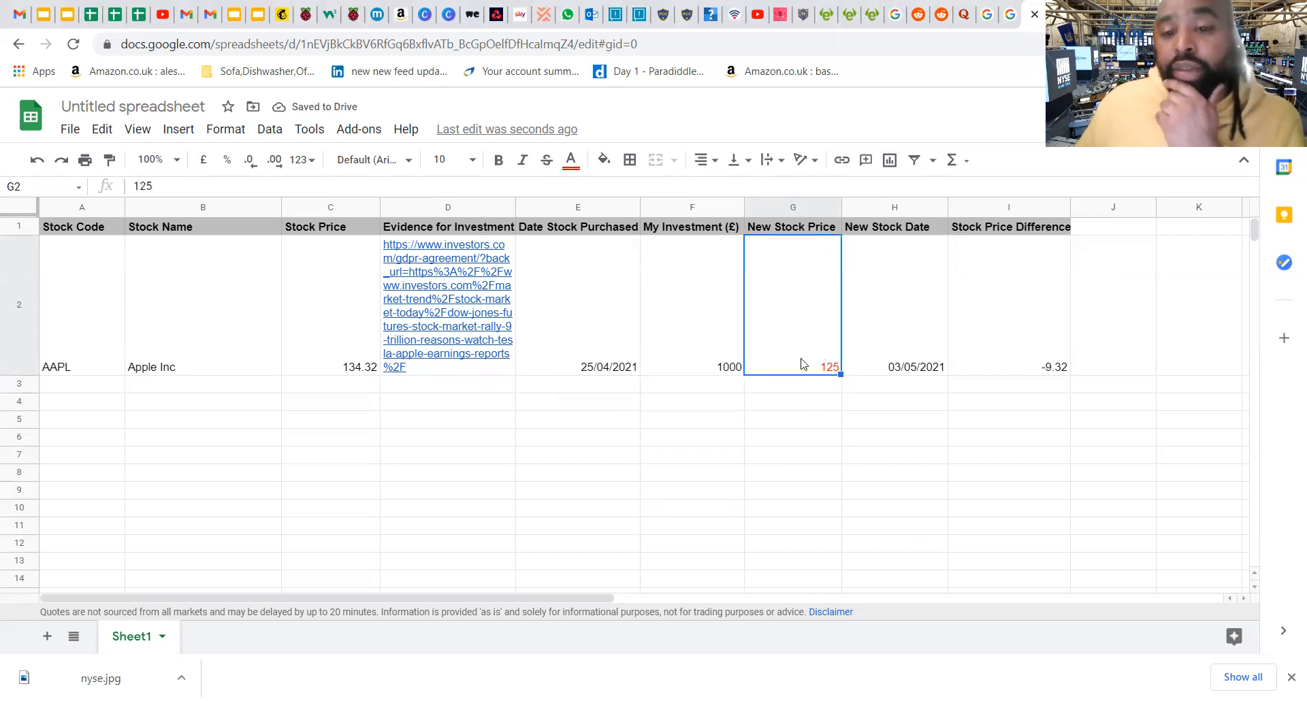
Review the Apple row's stock name, stock price, purchase date, investment, new stock price and stock price difference in row 2
{"action": "left_click", "coordinate": [1035, 295]}
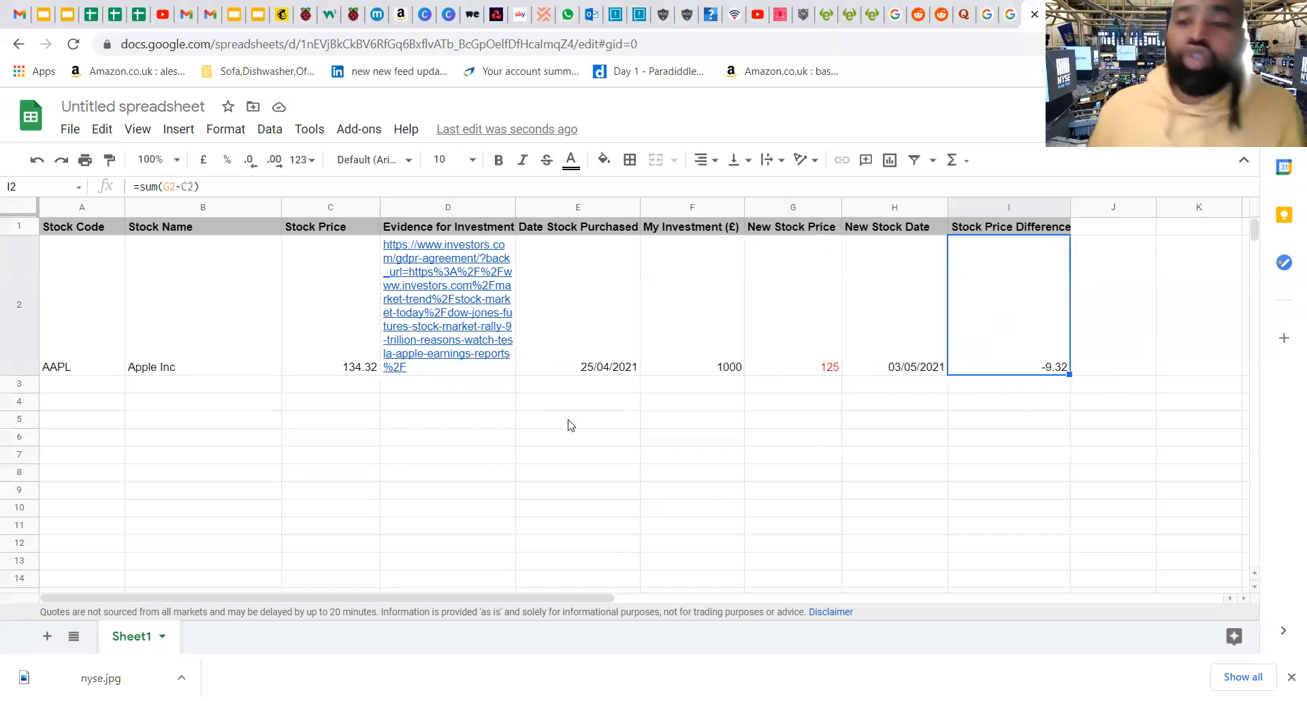
{"action": "left_click", "coordinate": [192, 308]}
{"action": "left_click", "coordinate": [344, 334]}
{"action": "left_click", "coordinate": [639, 327]}
{"action": "left_click", "coordinate": [749, 333]}
{"action": "left_click", "coordinate": [732, 331]}
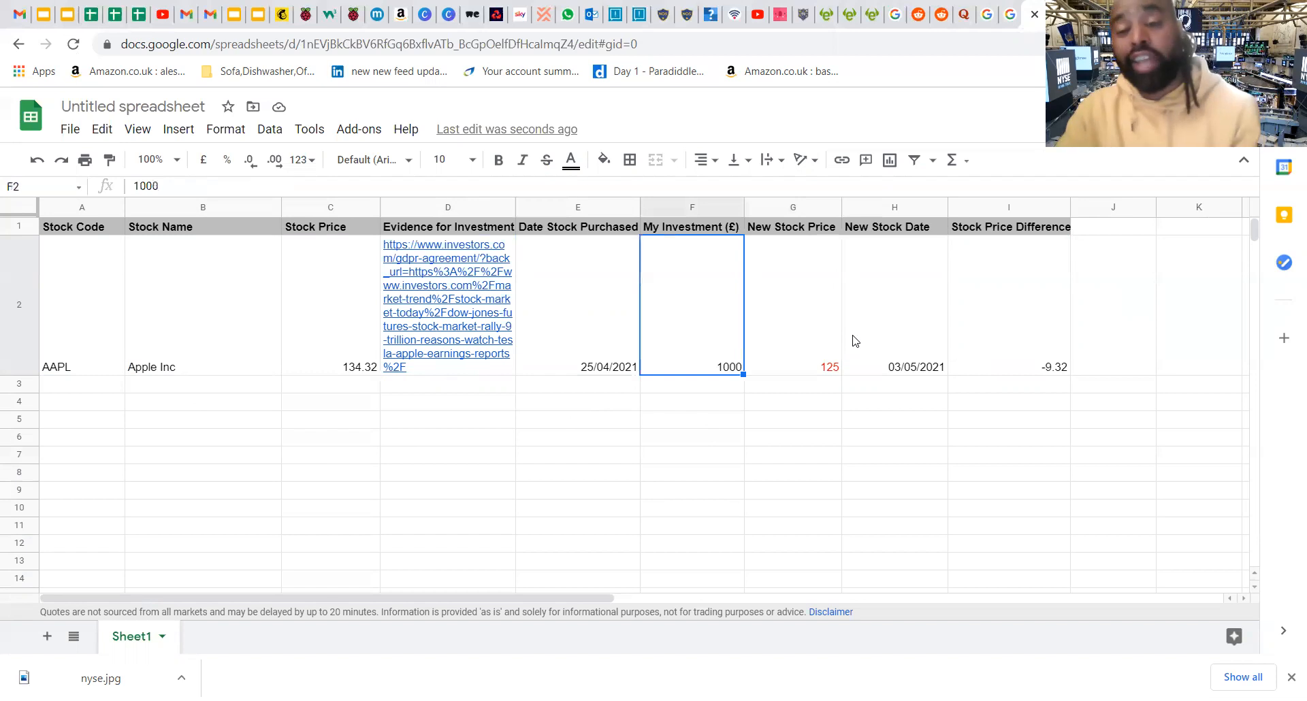
{"action": "left_click", "coordinate": [999, 344]}
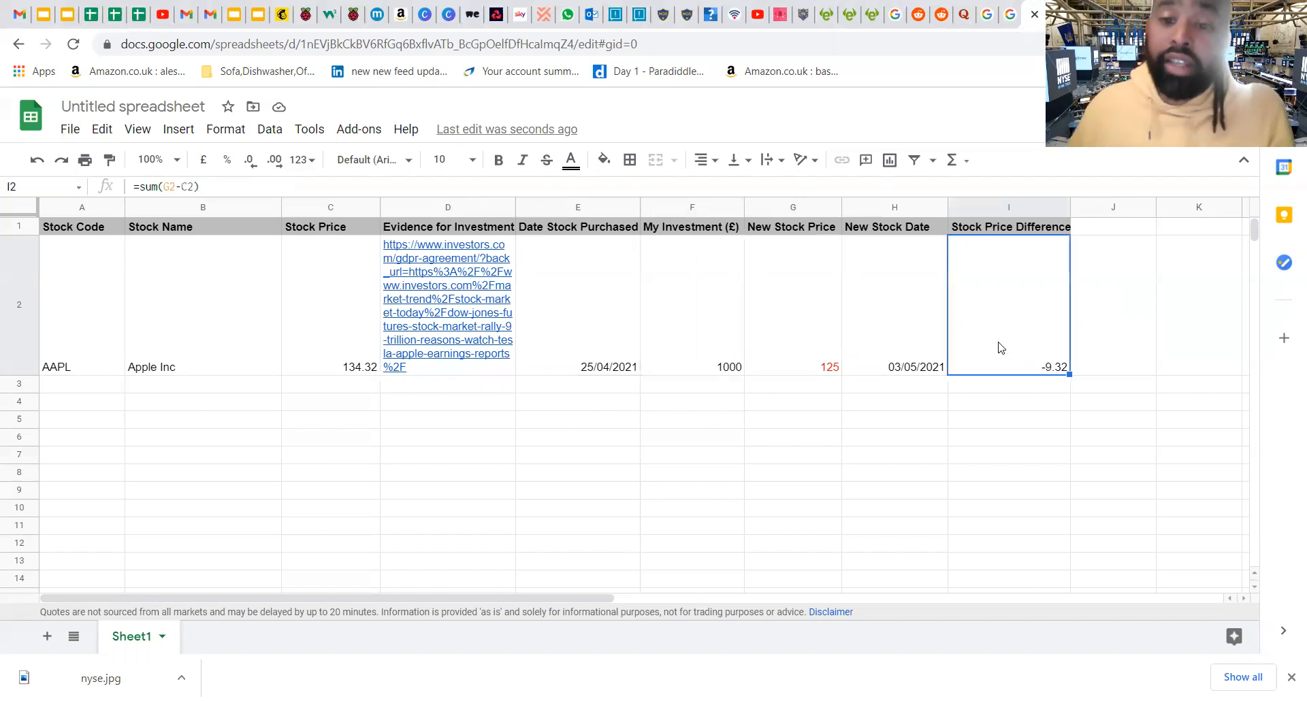